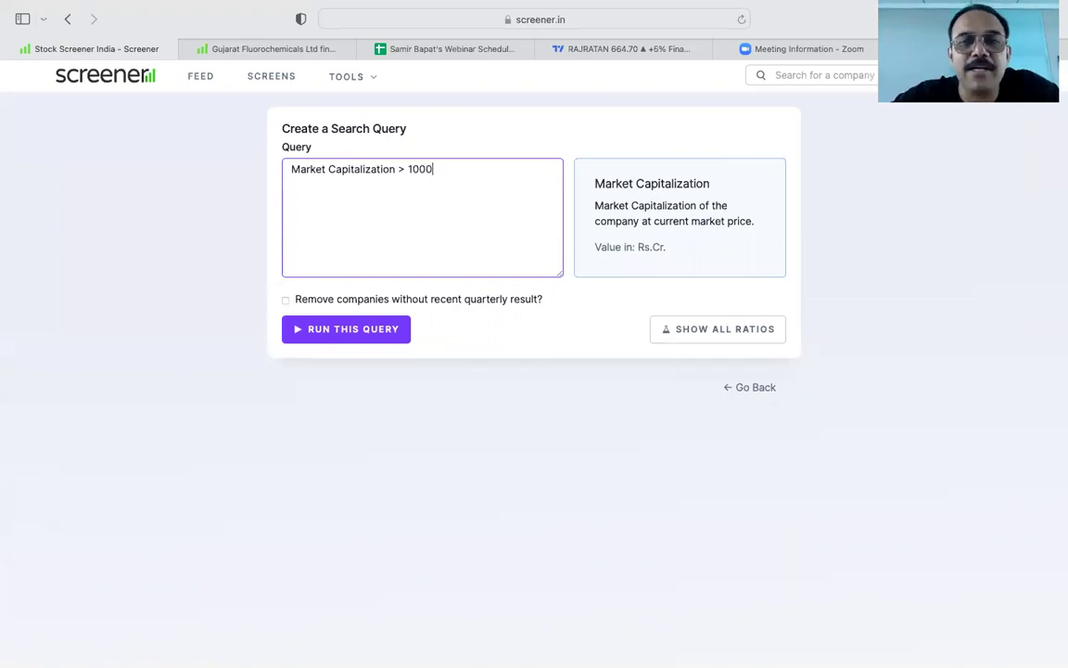
Run the query for Market Capitalization > 1000 and go through the resulting companies down to the query editor.
{"action": "left_click", "coordinate": [372, 342]}
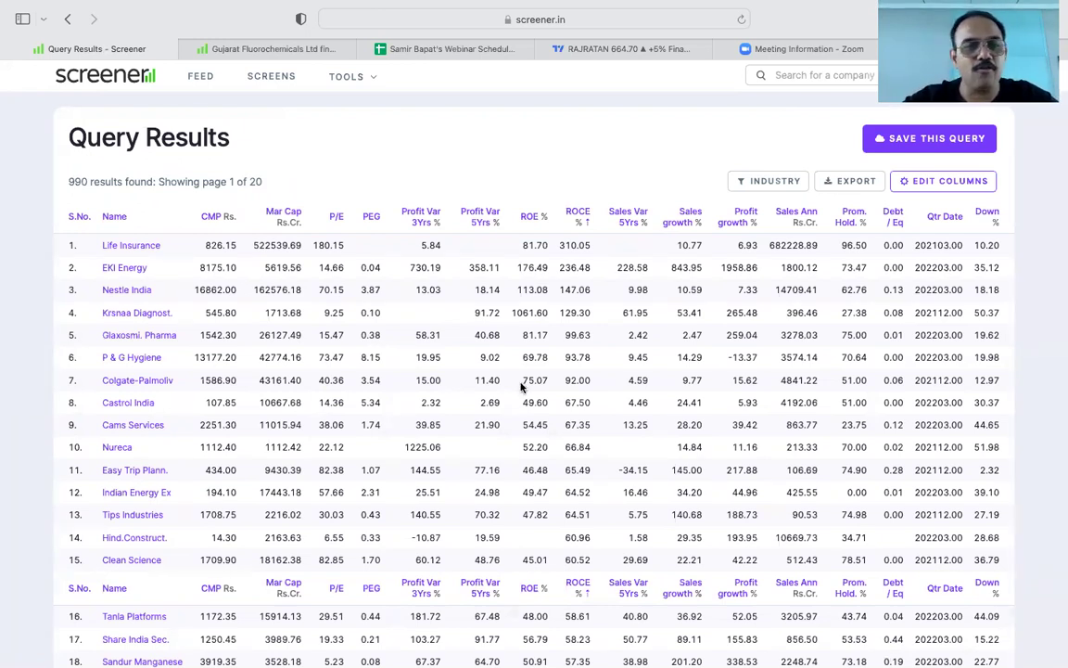
{"action": "scroll", "coordinate": [521, 387], "scroll_direction": "down", "scroll_amount": 15}
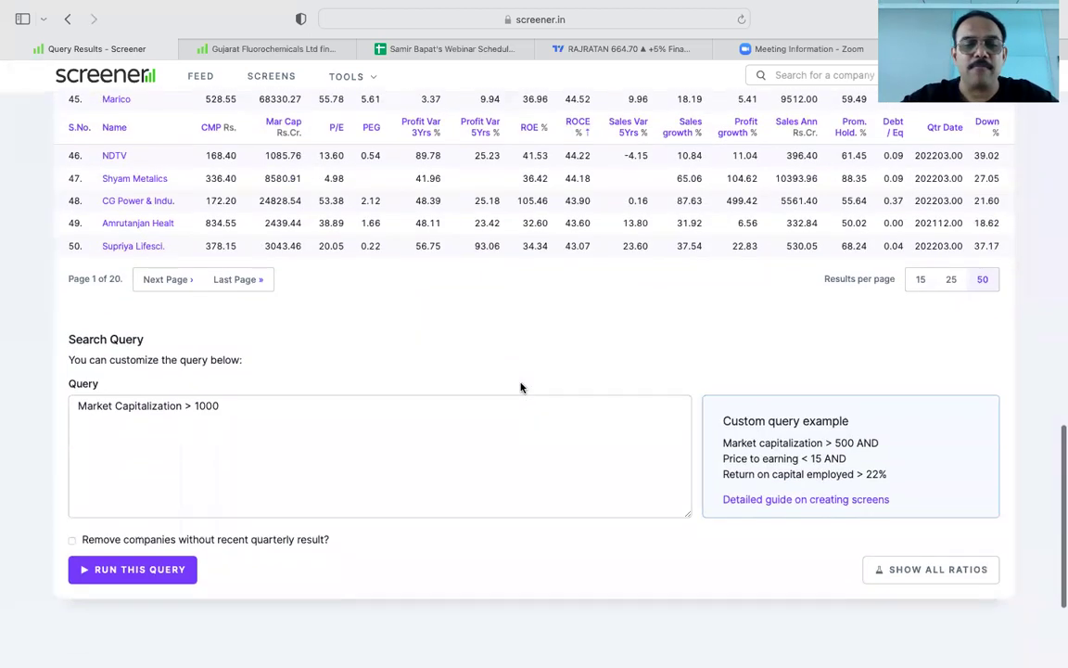
Extend the query with the AND condition Return on capital employed >15 and run it.
{"action": "left_click", "coordinate": [324, 416]}
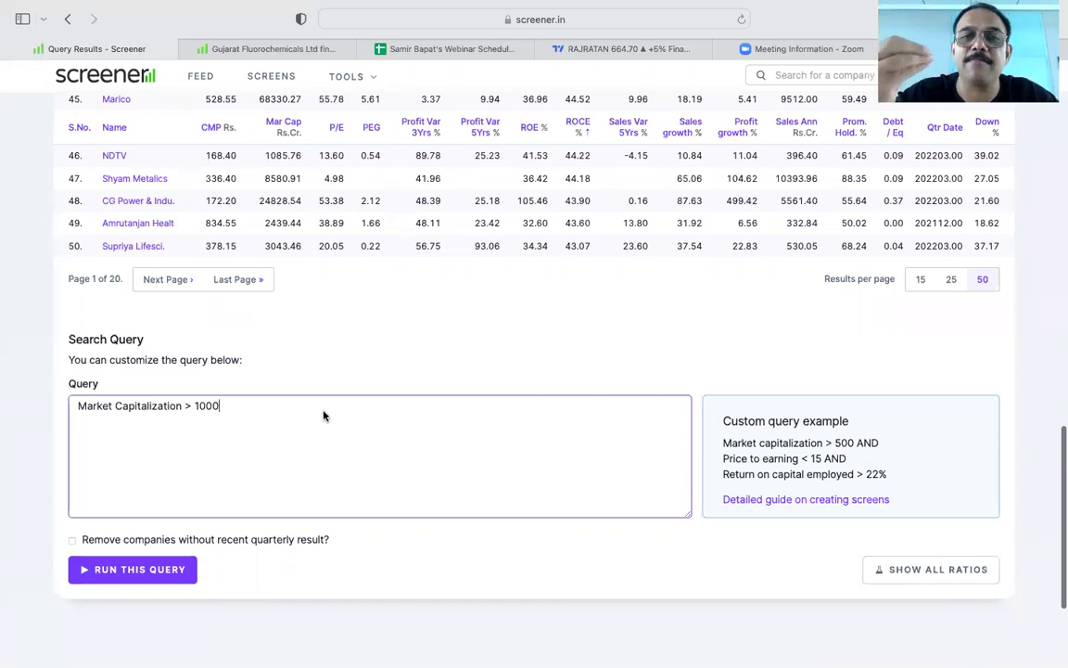
{"action": "type", "text": "aND"}
{"action": "key", "text": "Return"}
{"action": "type", "text": "roce"}
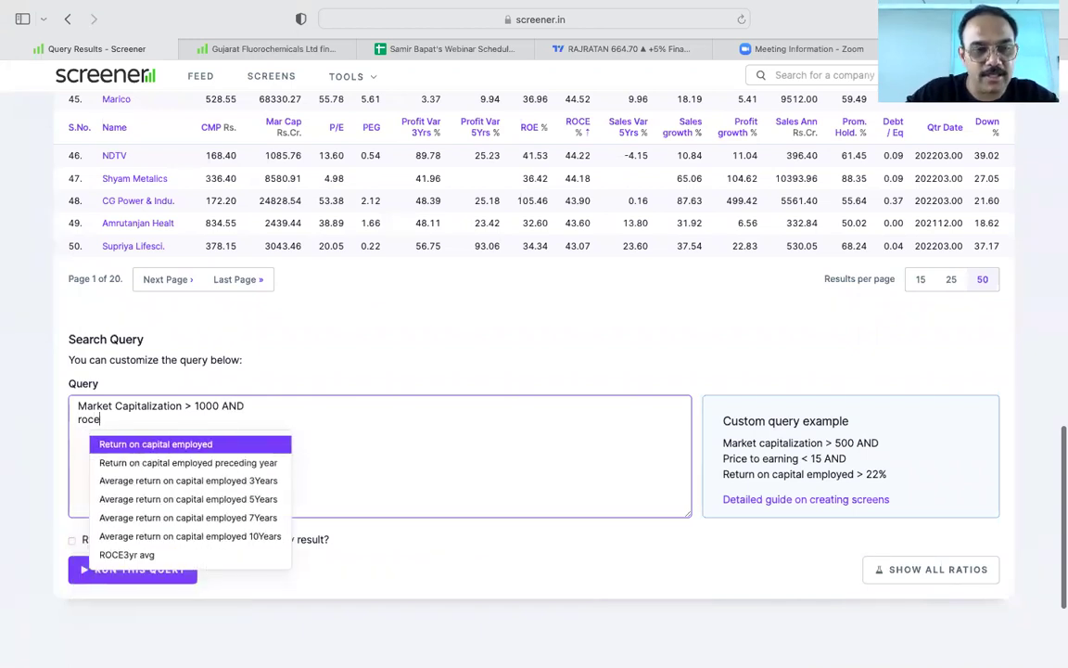
{"action": "key", "text": "Return"}
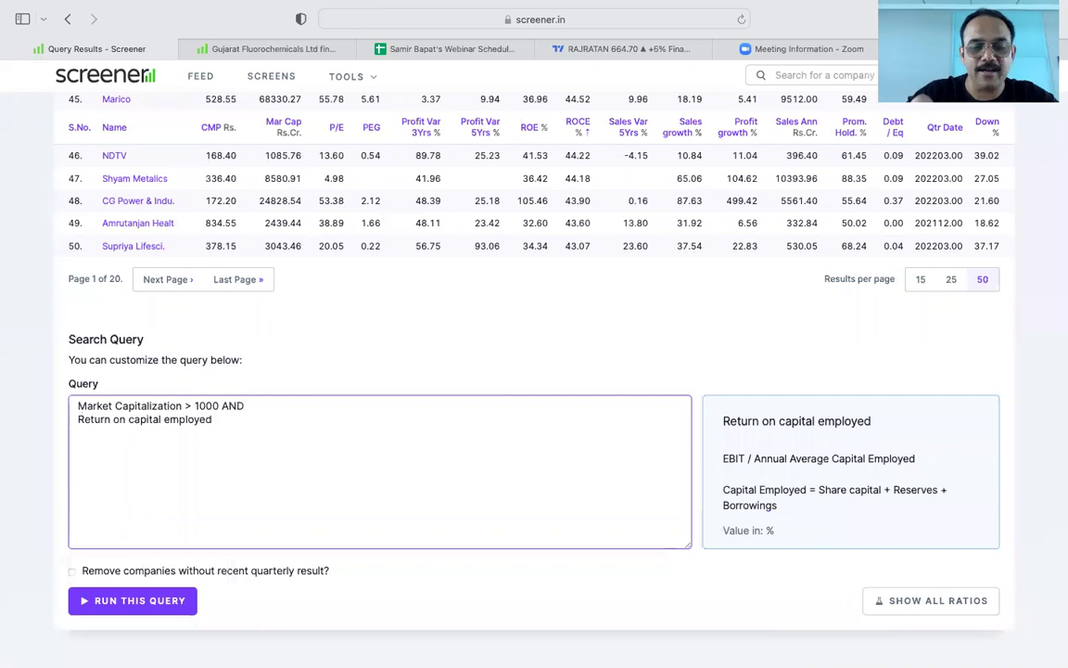
{"action": "type", "text": ">"}
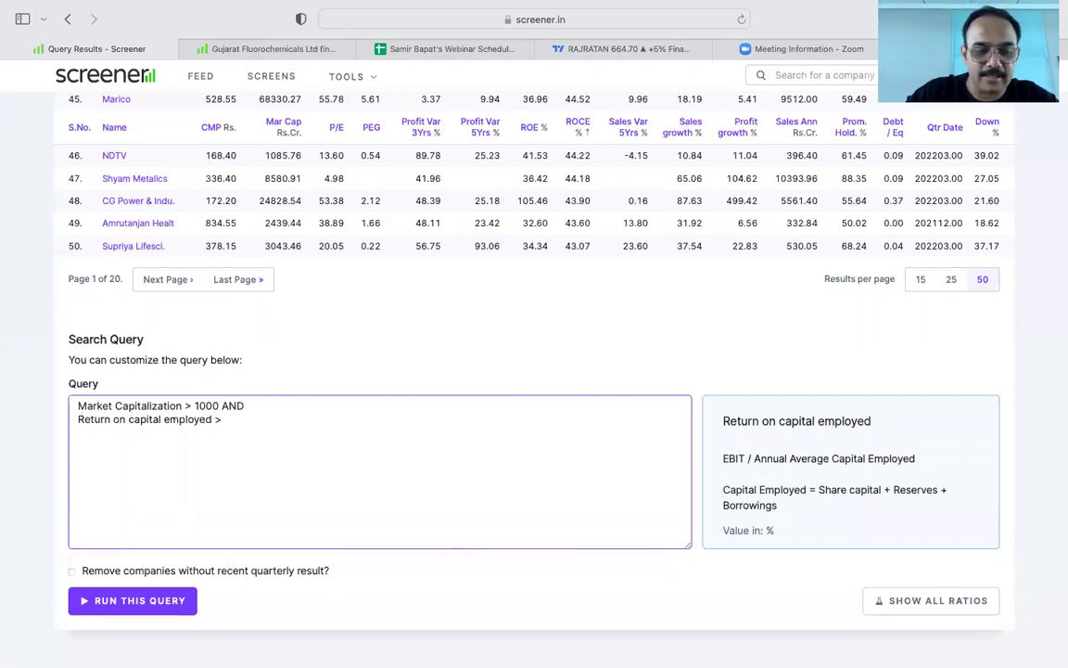
{"action": "type", "text": "15"}
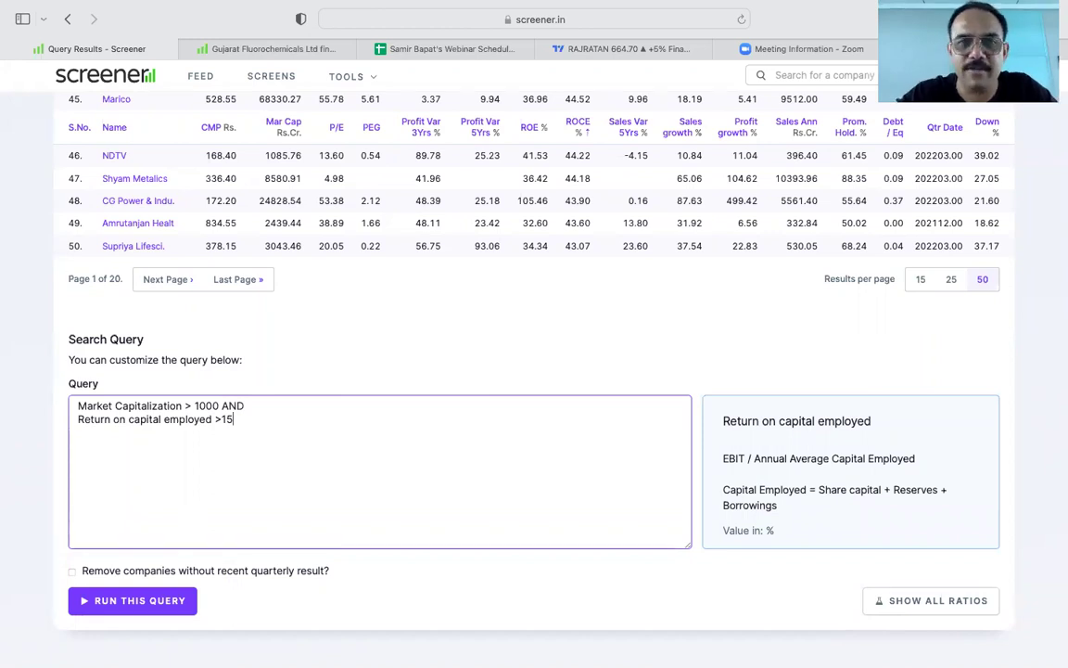
{"action": "left_click", "coordinate": [140, 602]}
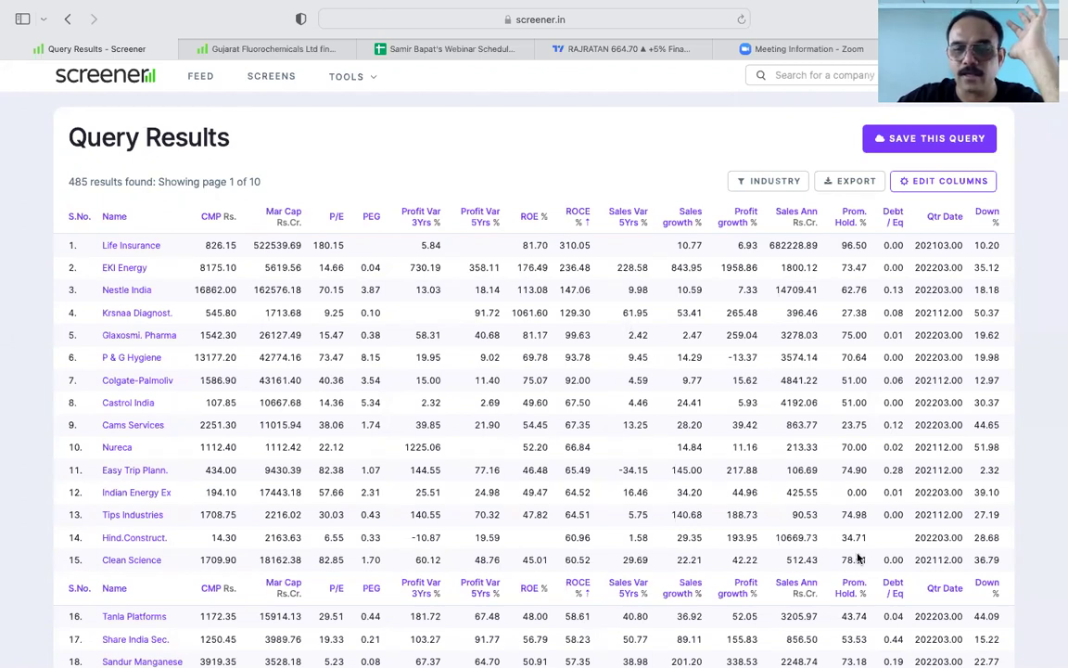
Switch to the Keynote presentation and present the ROCE slide through to its minimum-required line.
{"action": "key", "text": "super+Tab"}
{"action": "left_click", "coordinate": [351, 18]}
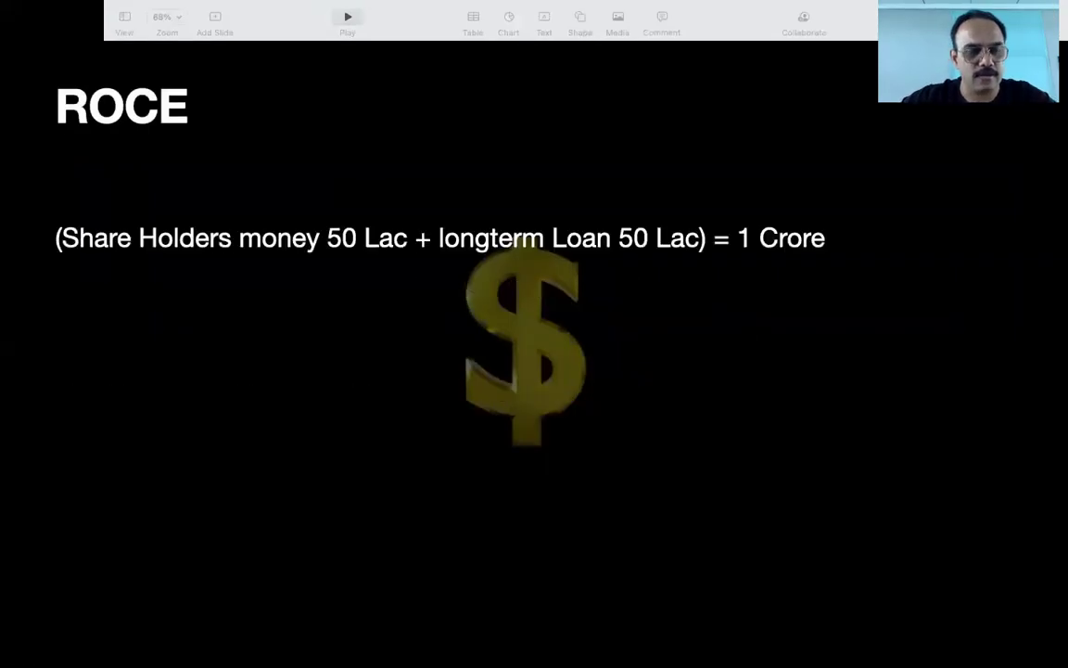
{"action": "key", "text": "Escape"}
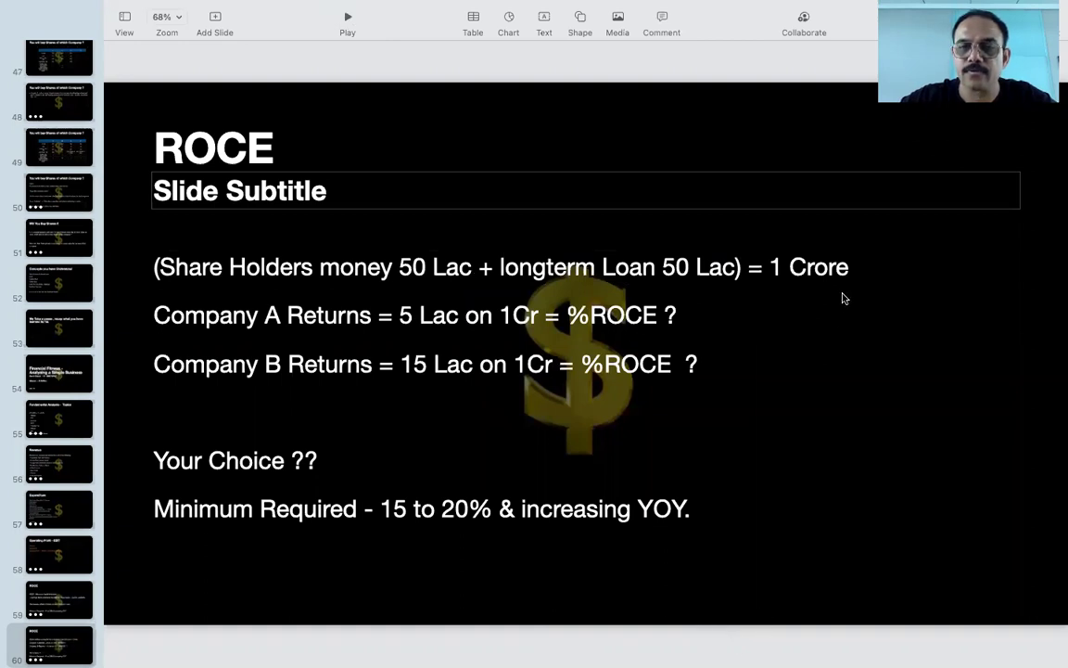
{"action": "left_click", "coordinate": [348, 18]}
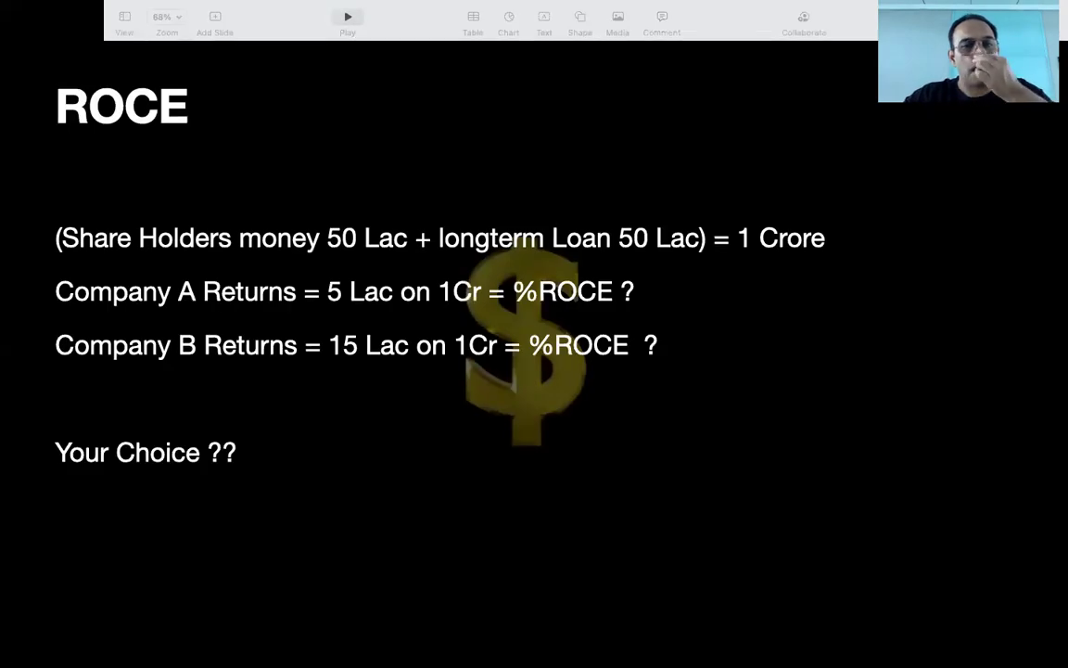
{"action": "key", "text": "Right"}
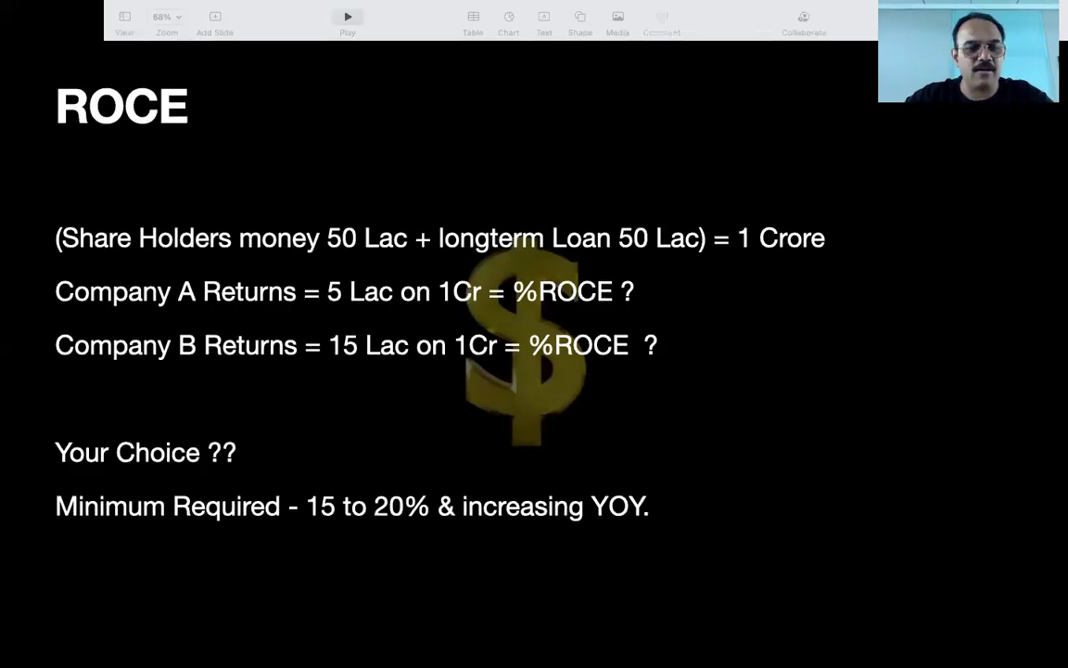
Advance the slideshow to the Profit After Tax slide and reveal its lines down to Interest.
{"action": "key", "text": "Right"}
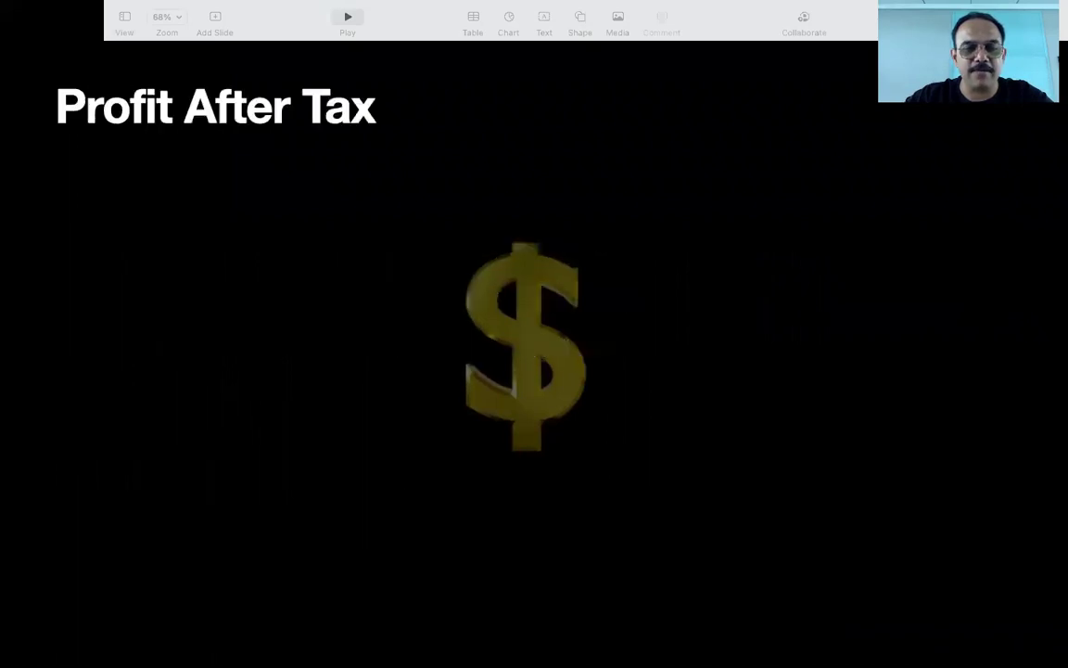
{"action": "key", "text": "Right"}
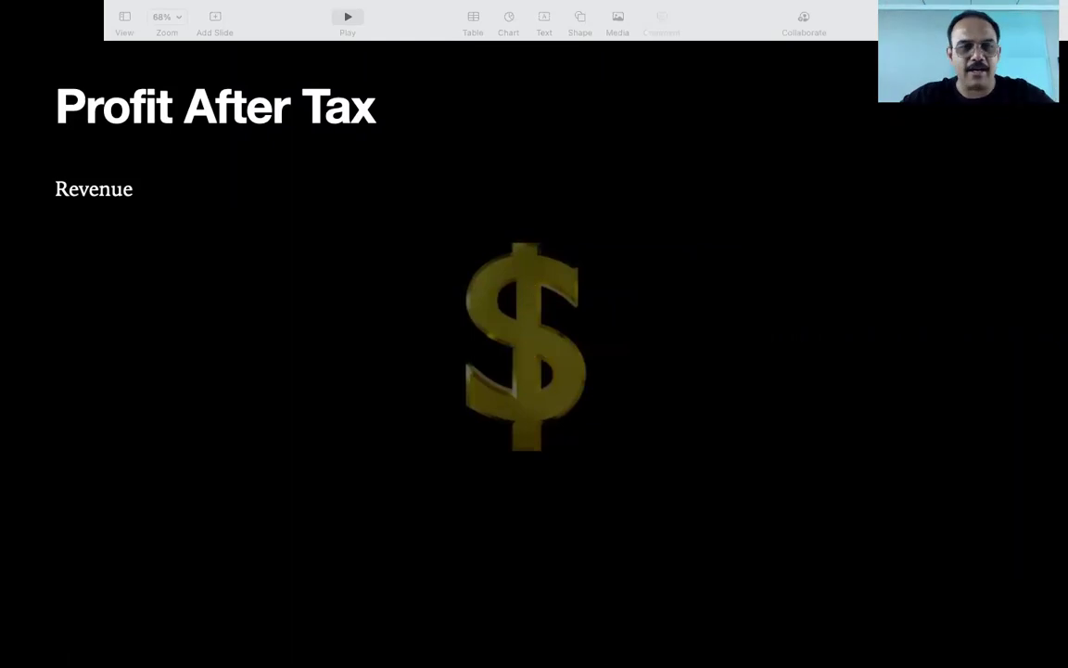
{"action": "key", "text": "Right"}
{"action": "key", "text": "Right"}
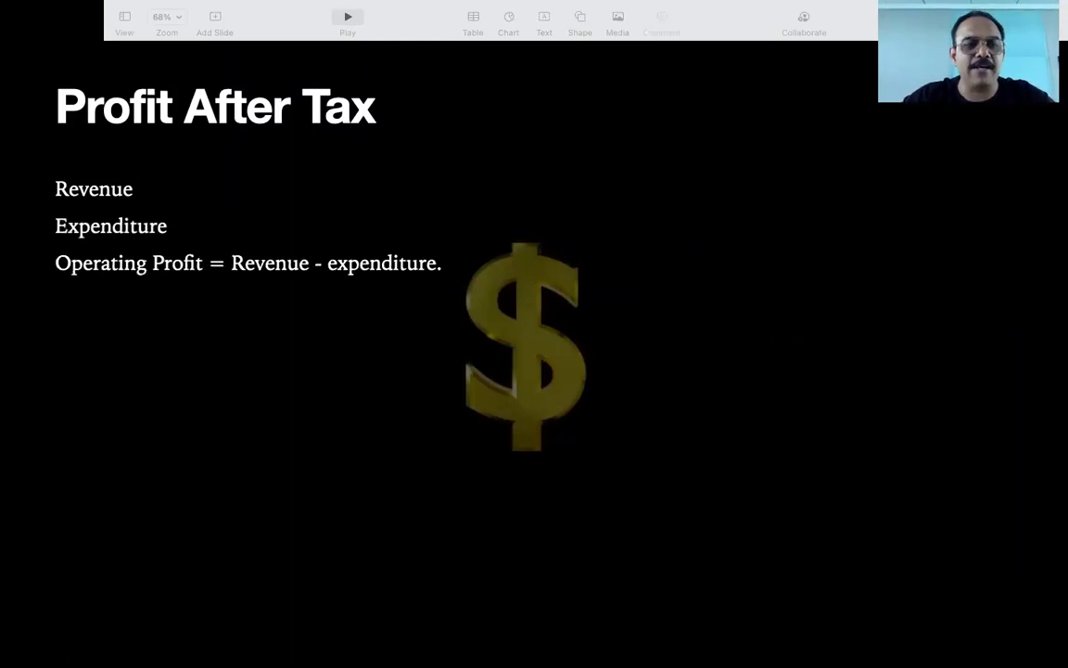
{"action": "key", "text": "Right"}
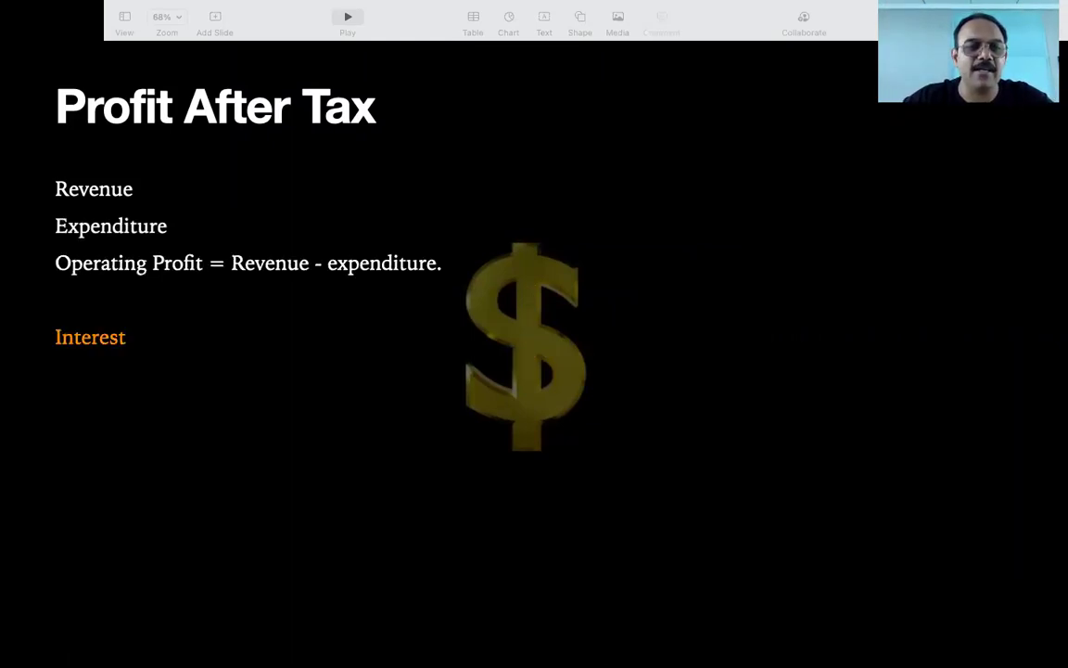
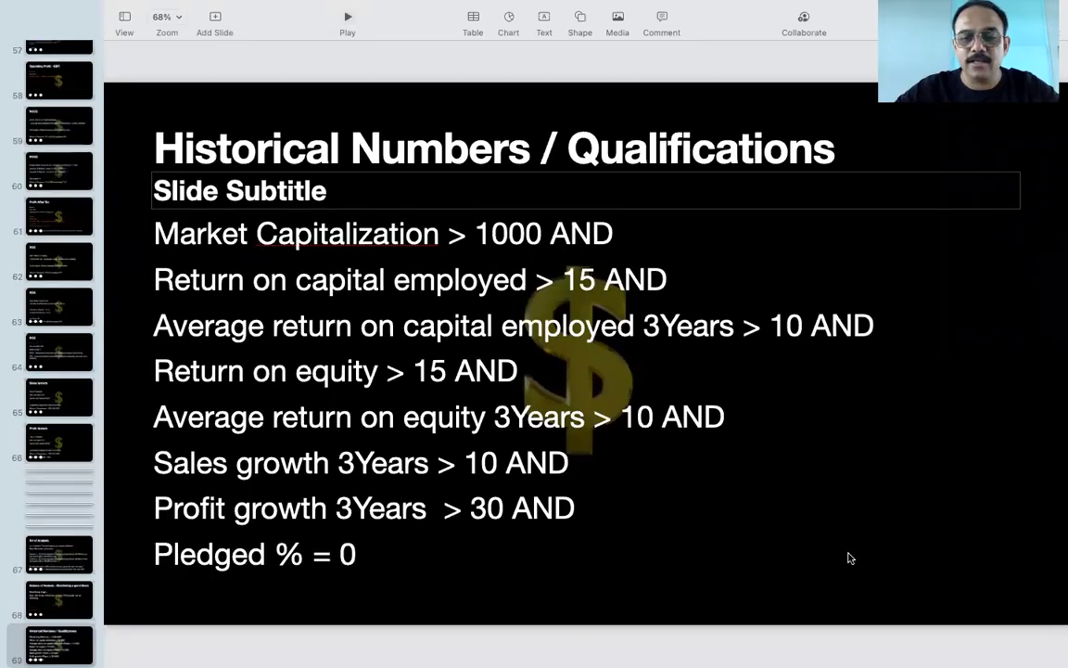
Switch back to Screener in the browser and add the AND condition Average return on capital employed 3Years >10 to the query.
{"action": "key", "text": "super+Tab"}
{"action": "scroll", "coordinate": [634, 380], "scroll_direction": "down", "scroll_amount": 20}
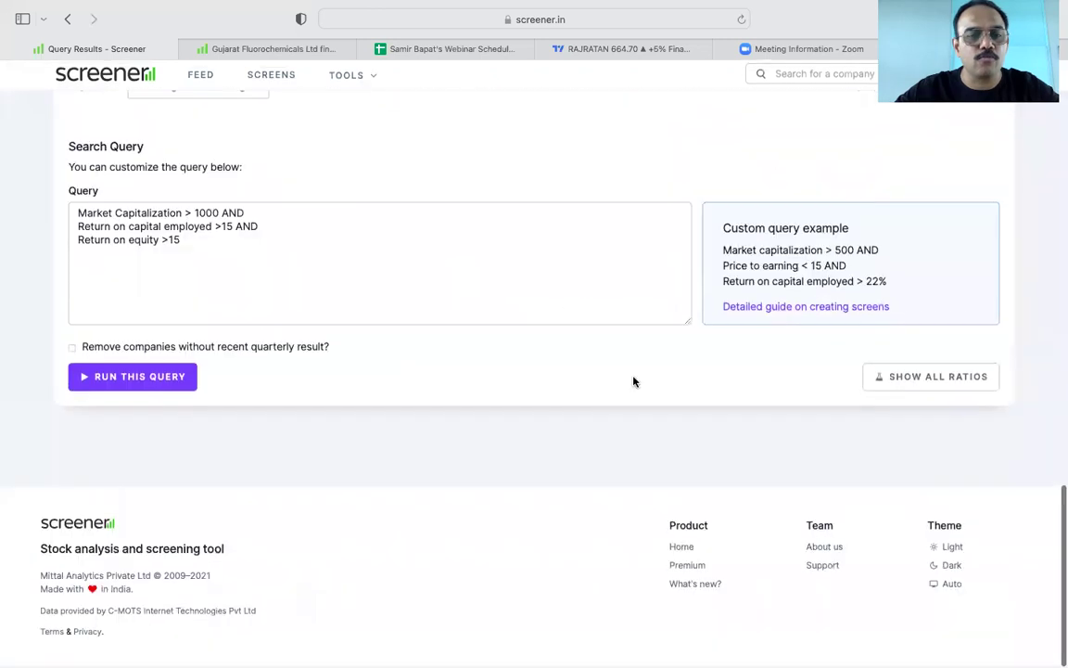
{"action": "left_click", "coordinate": [269, 241]}
{"action": "type", "text": "a"}
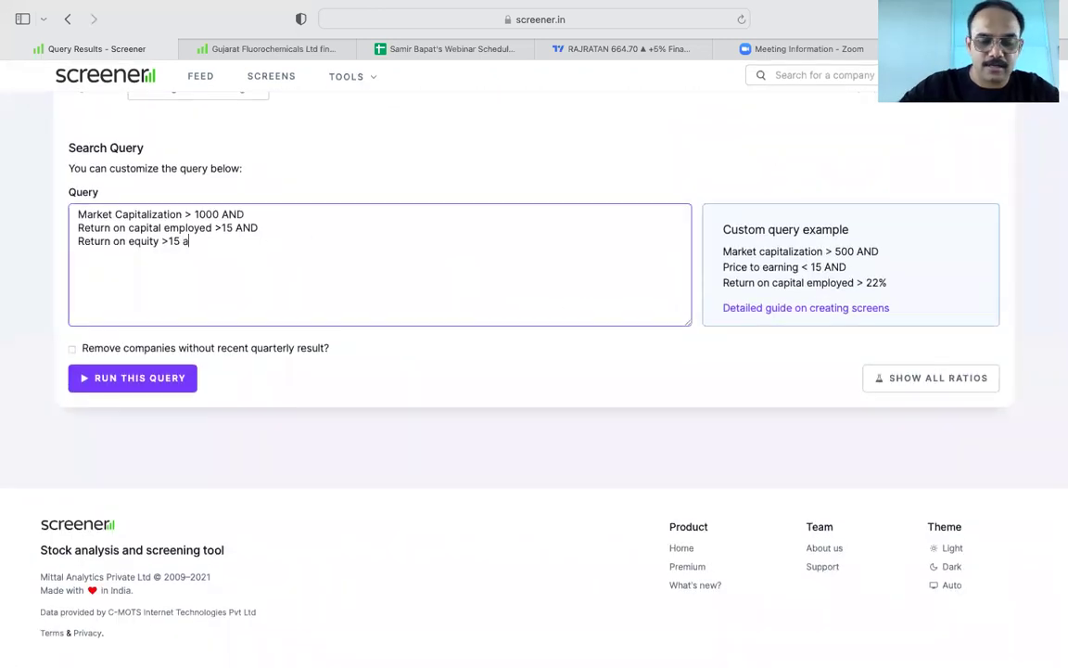
{"action": "type", "text": "ND"}
{"action": "key", "text": "Return"}
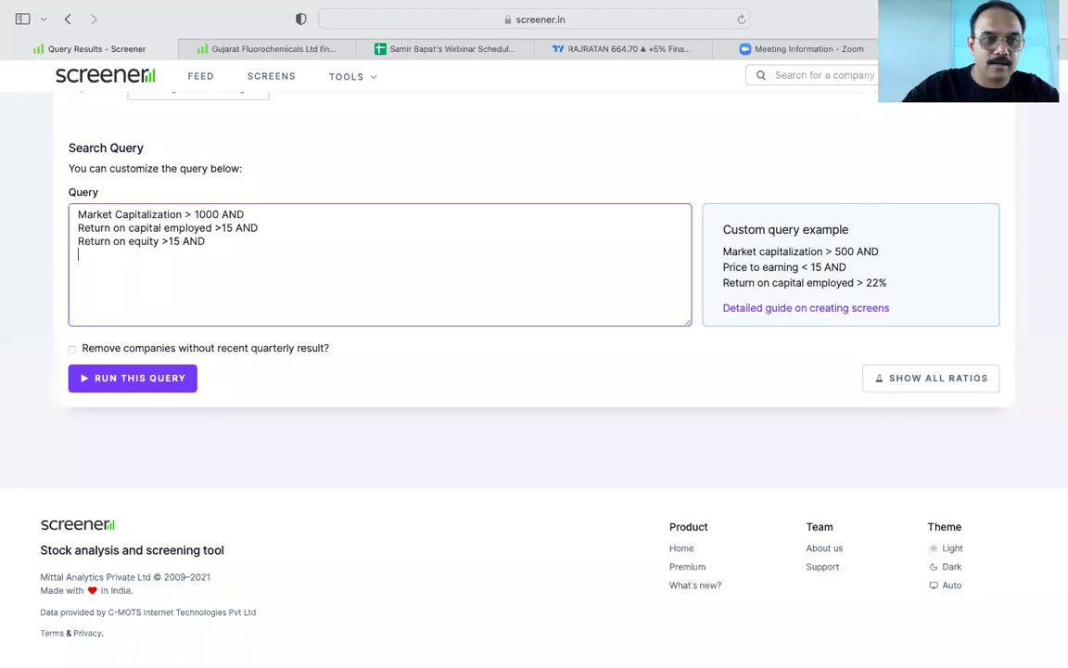
{"action": "type", "text": "roce"}
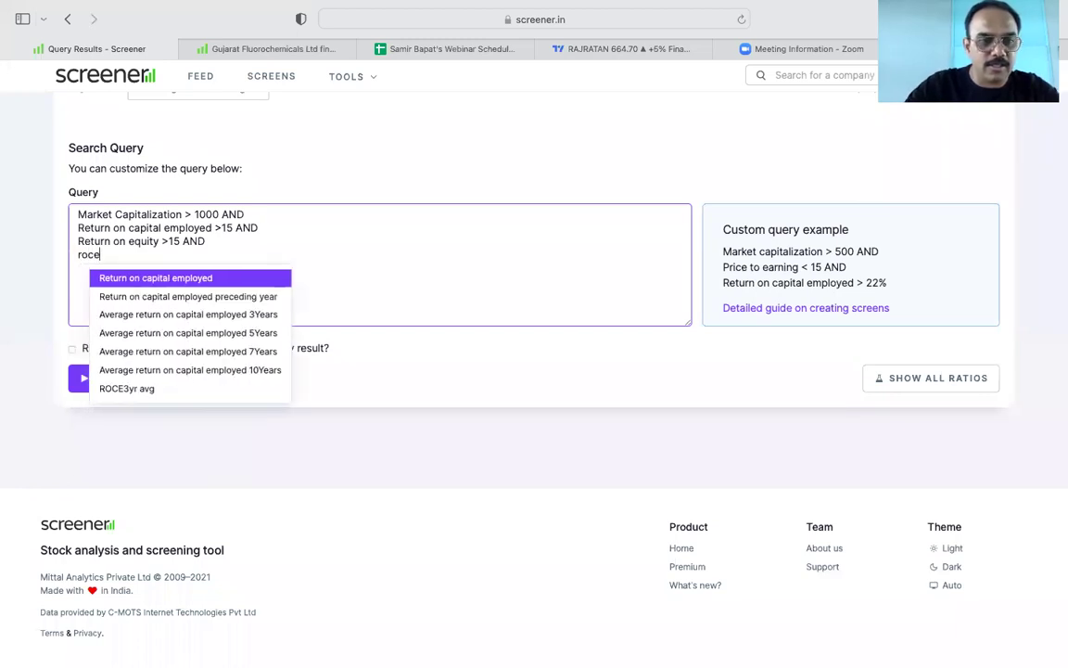
{"action": "key", "text": "Down"}
{"action": "key", "text": "Down"}
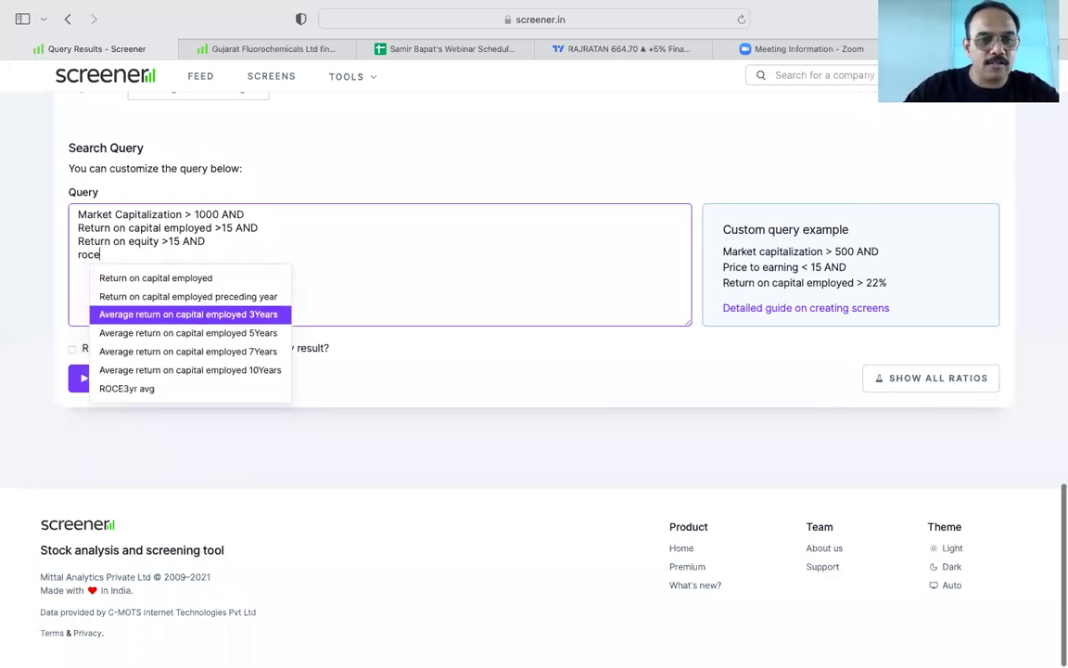
{"action": "key", "text": "Return"}
{"action": "type", "text": ">10 "}
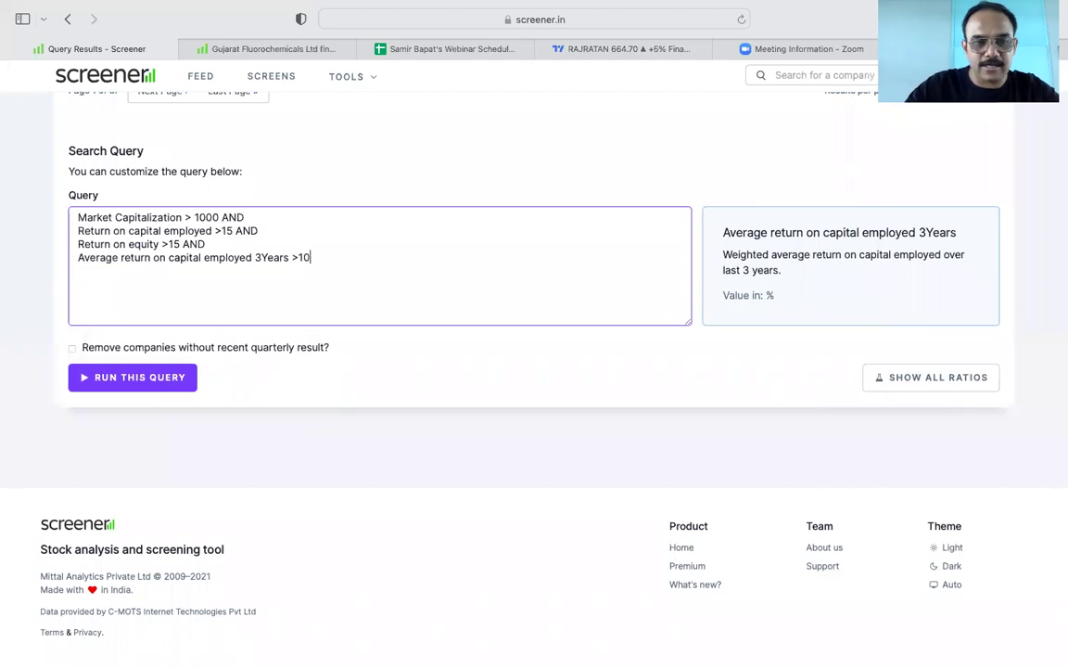
Add the AND condition Average return on equity 3Years > 10 to the query and run it.
{"action": "type", "text": "AND"}
{"action": "key", "text": "Return"}
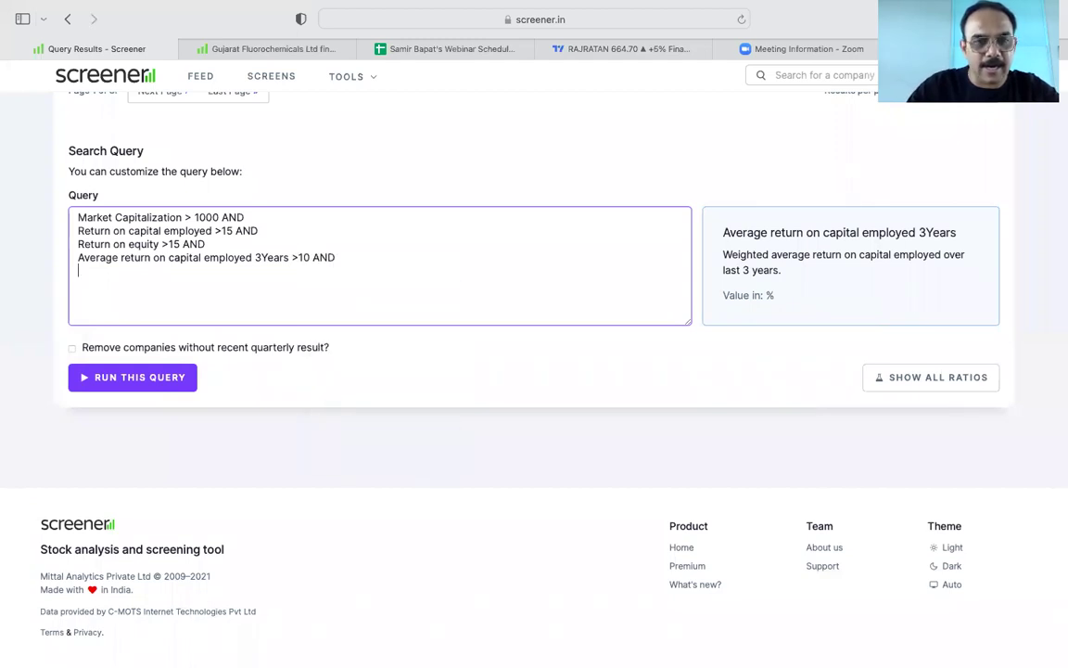
{"action": "type", "text": "roe"}
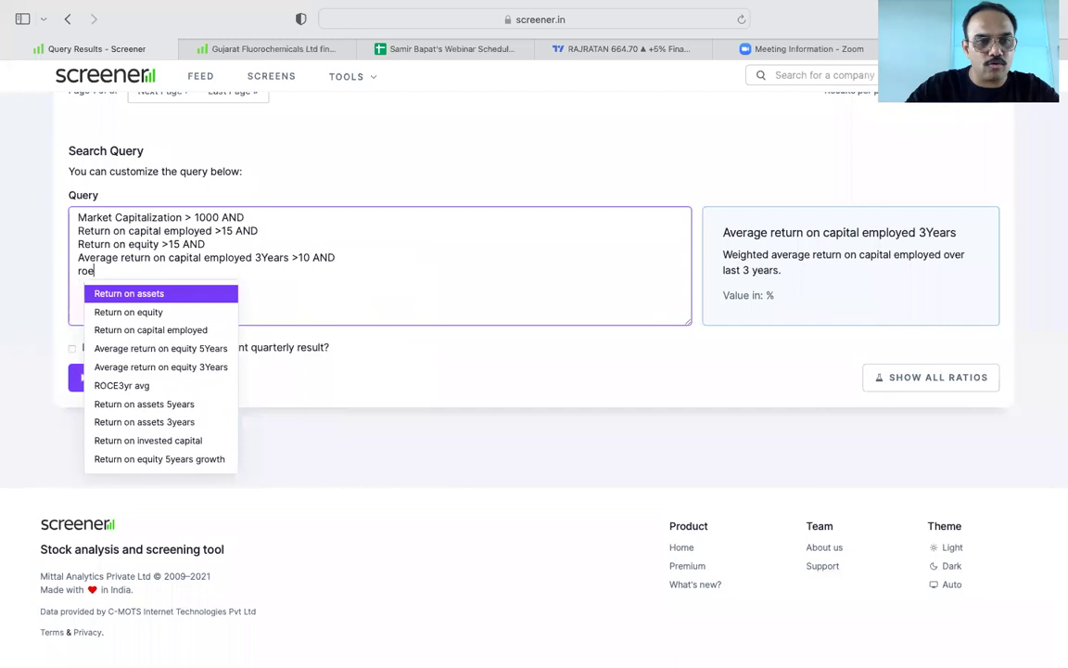
{"action": "key", "text": "Down"}
{"action": "key", "text": "Down"}
{"action": "key", "text": "Return"}
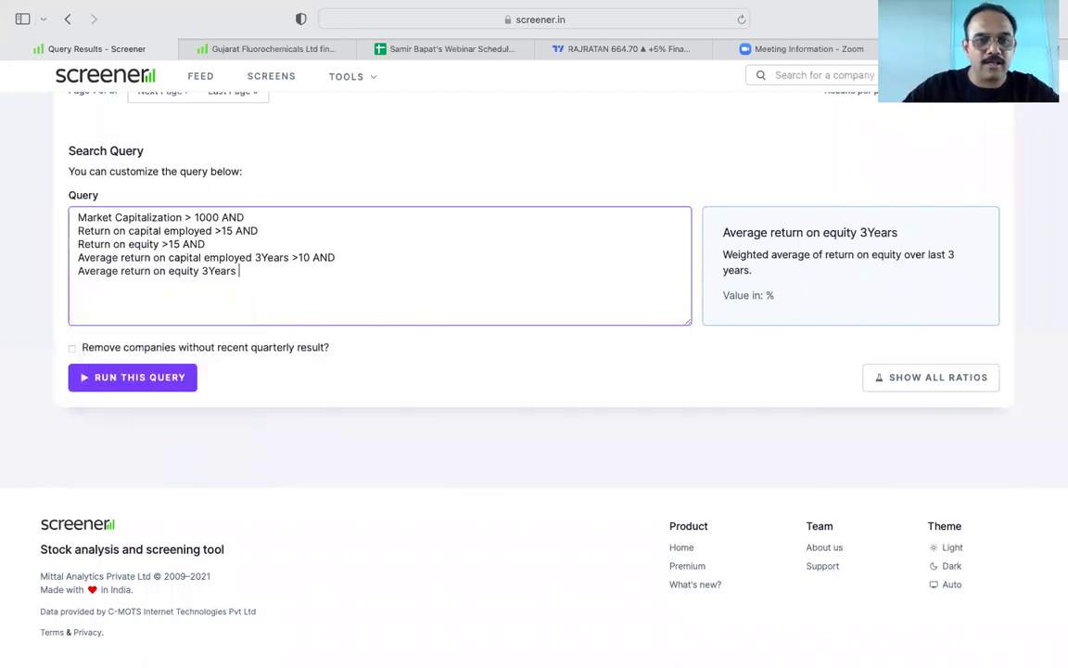
{"action": "type", "text": "> 10"}
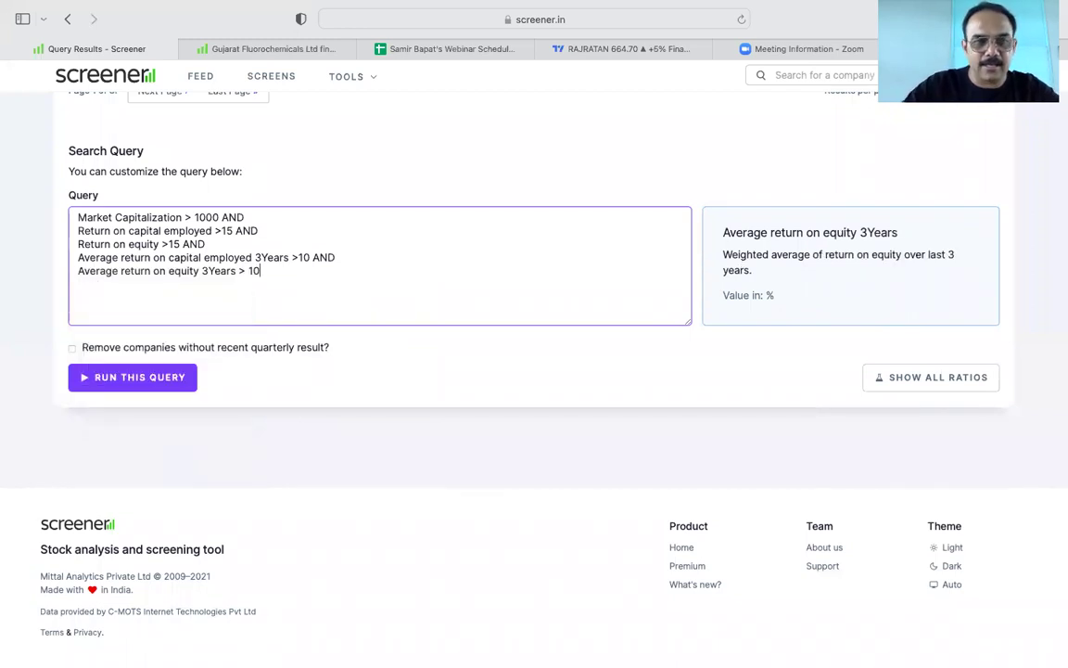
{"action": "left_click", "coordinate": [157, 376]}
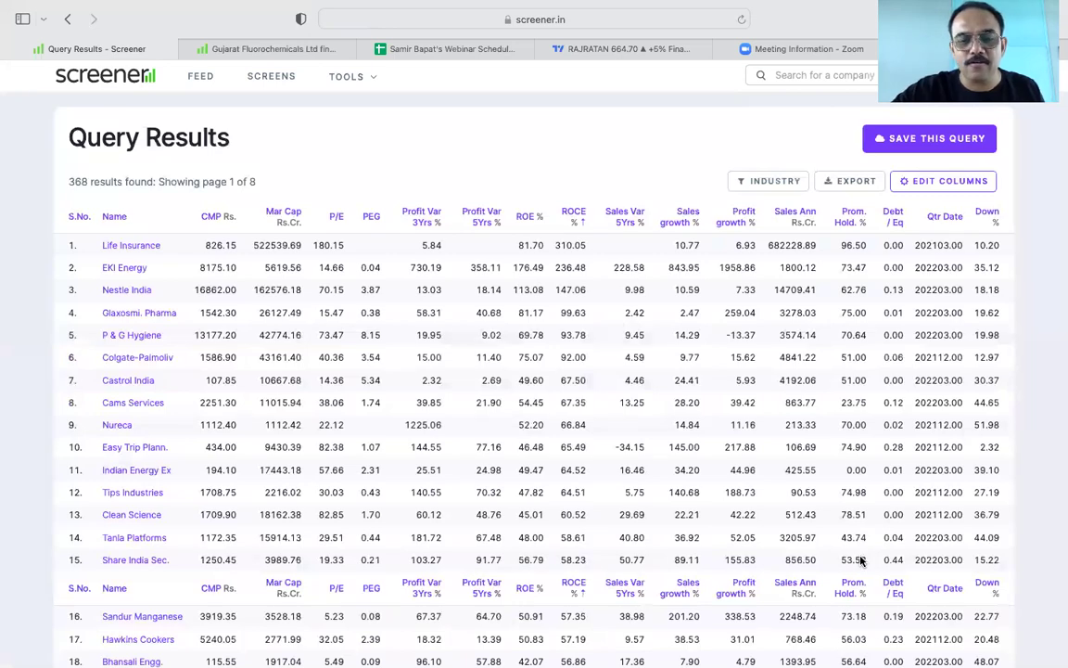
Check the criteria slide in Keynote and add the AND condition Sales growth 3Years >10 to the Screener query.
{"action": "key", "text": "super+Tab"}
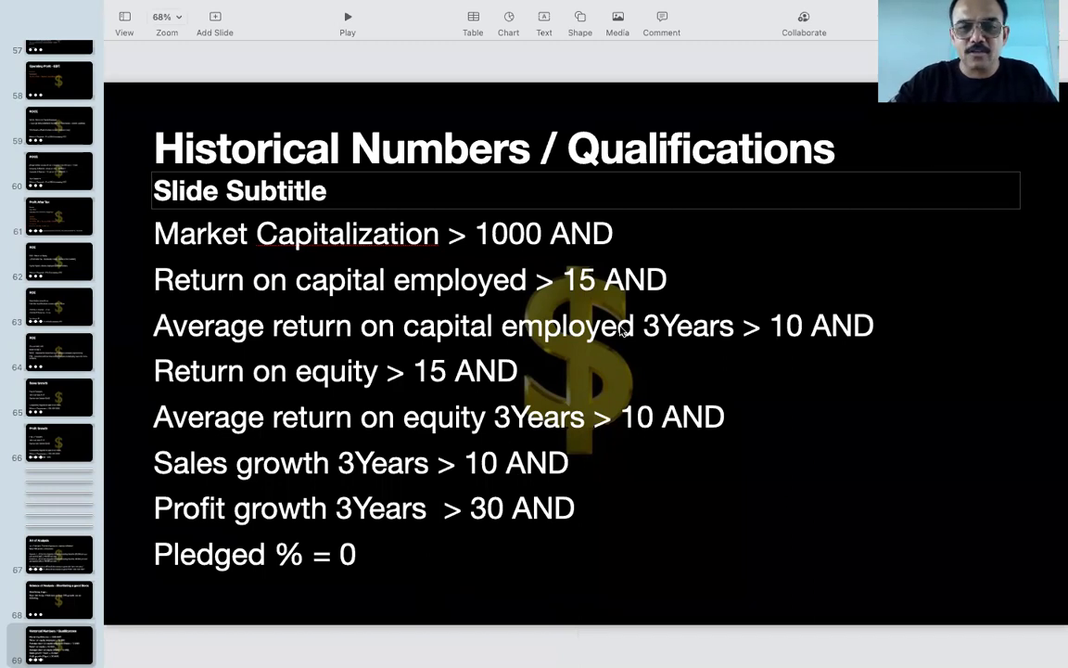
{"action": "key", "text": "super+Tab"}
{"action": "scroll", "coordinate": [496, 477], "scroll_direction": "down", "scroll_amount": 15}
{"action": "scroll", "coordinate": [495, 480], "scroll_direction": "down", "scroll_amount": 6}
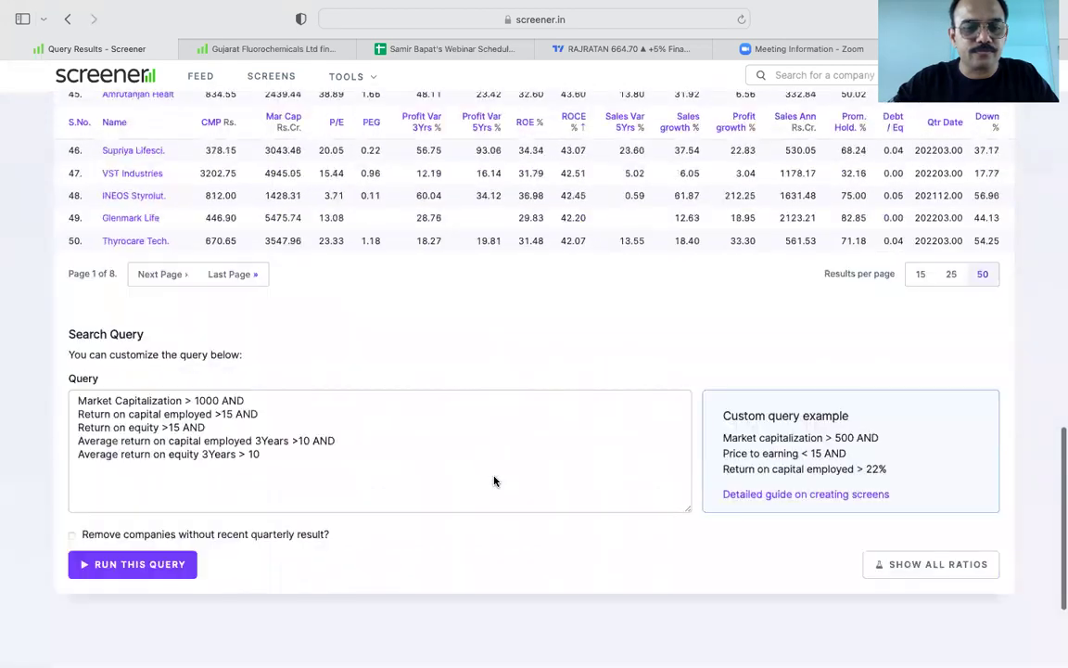
{"action": "left_click", "coordinate": [315, 304]}
{"action": "type", "text": "AND"}
{"action": "key", "text": "Return"}
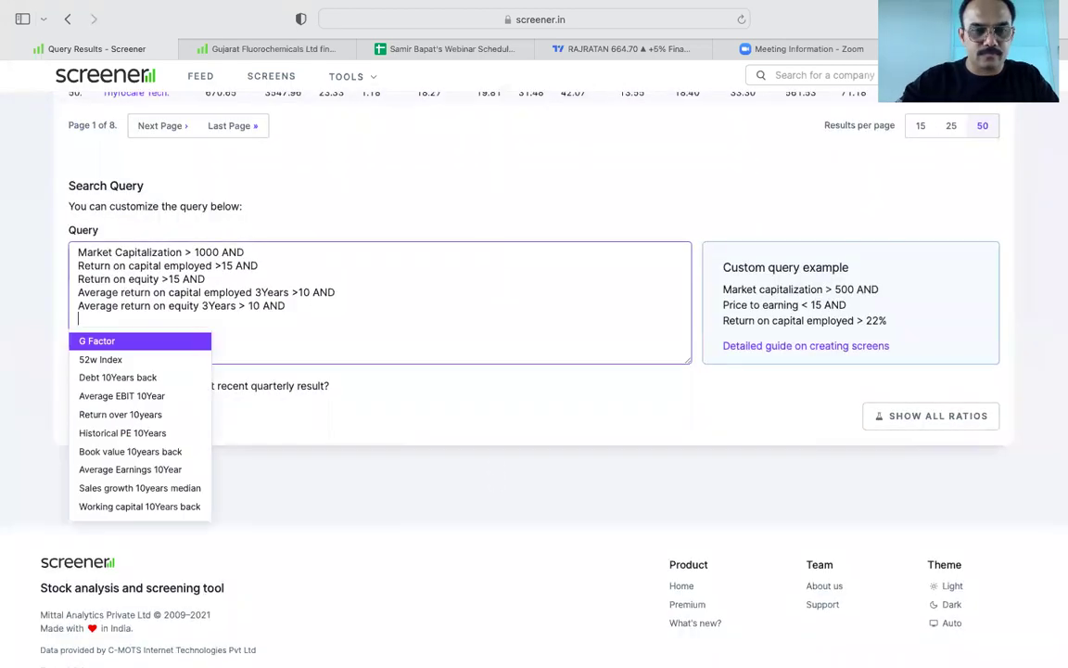
{"action": "type", "text": "sale"}
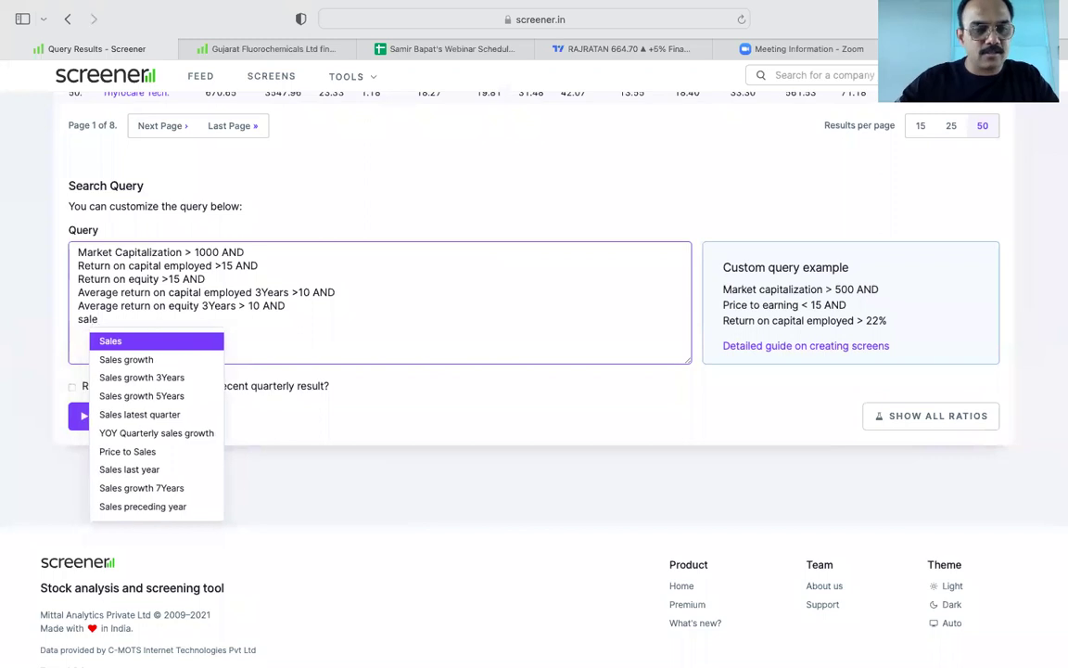
{"action": "key", "text": "Down"}
{"action": "key", "text": "Down"}
{"action": "key", "text": "Return"}
{"action": "type", "text": ">10"}
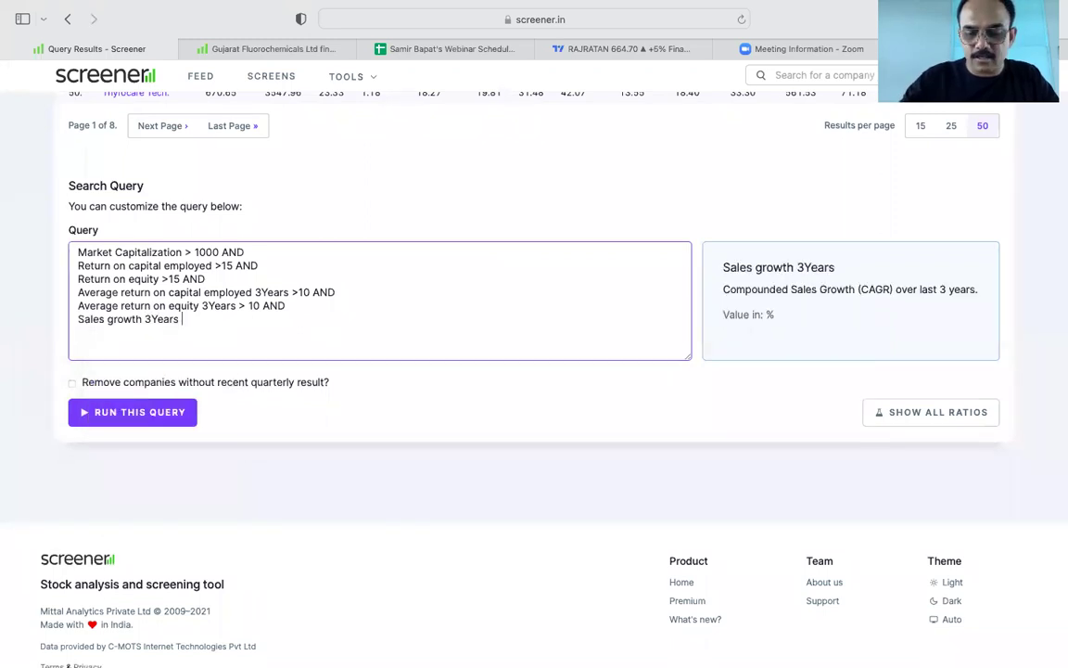
Add the AND condition Profit growth 3Years > 30 to the query.
{"action": "type", "text": " AND"}
{"action": "key", "text": "Return"}
{"action": "type", "text": "profit"}
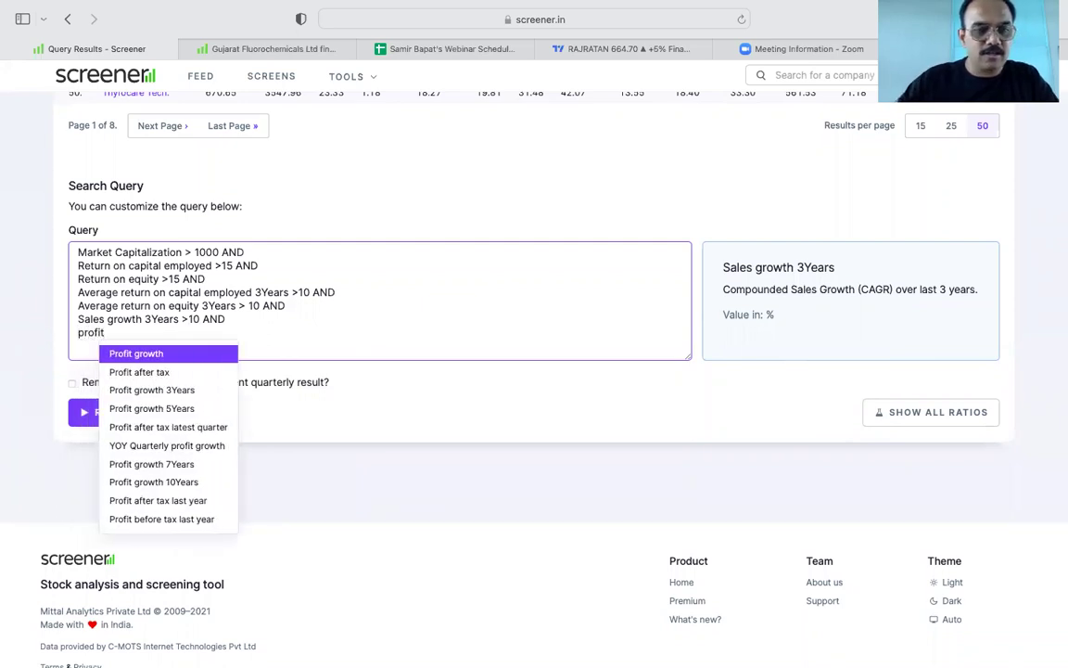
{"action": "key", "text": "Down"}
{"action": "key", "text": "Down"}
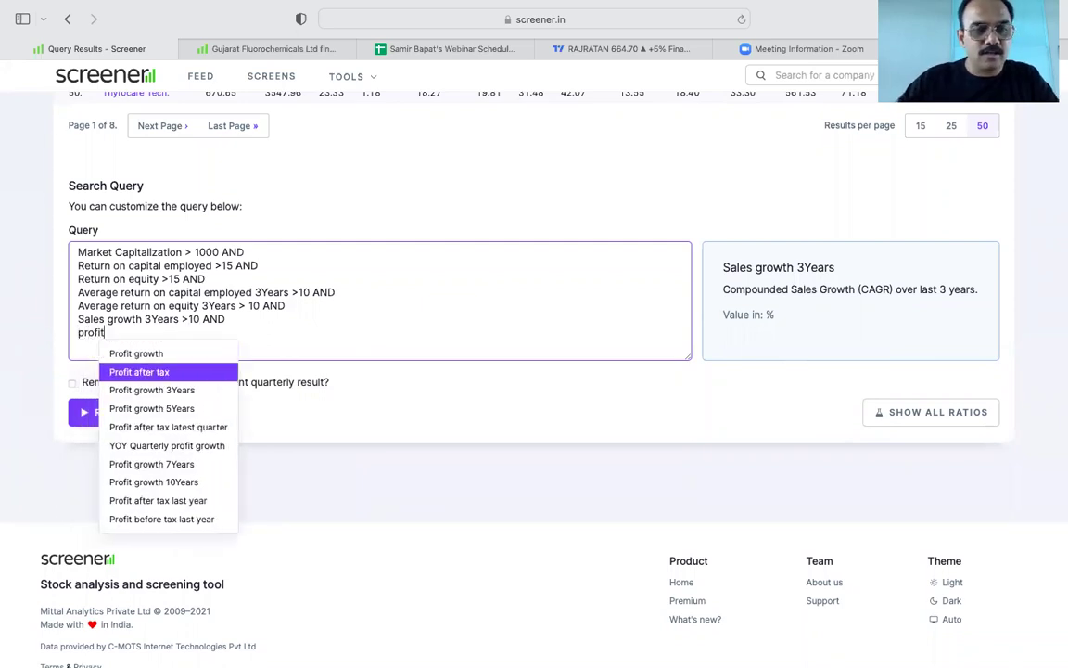
{"action": "key", "text": "Return"}
{"action": "type", "text": ">"}
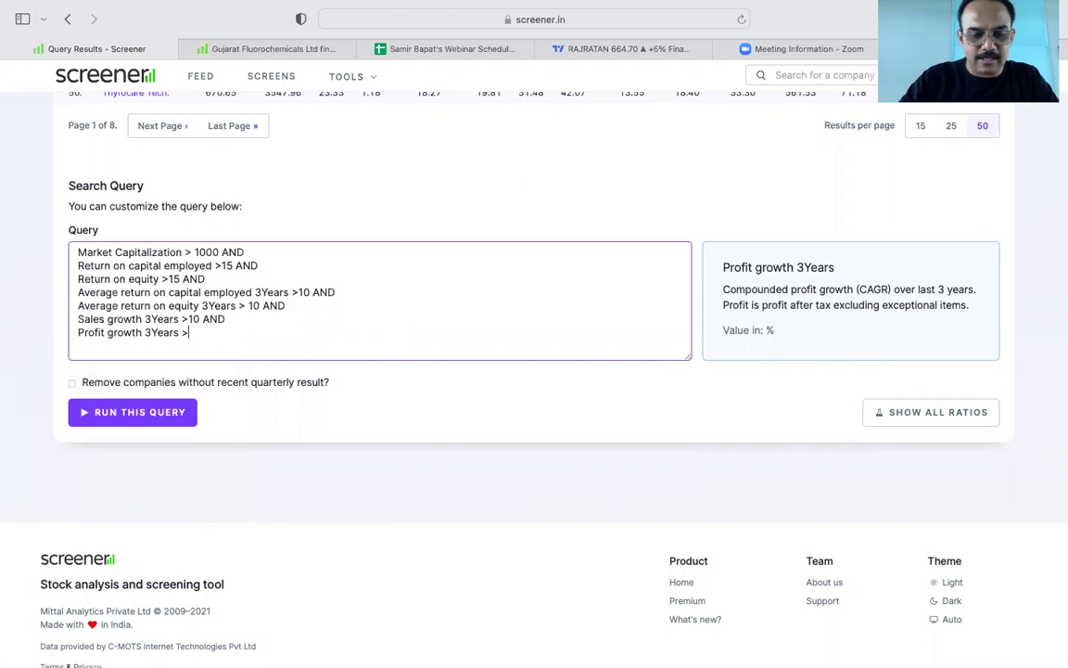
{"action": "type", "text": " 30 AND"}
Add Pledged percentage =0 as the final condition and run the query.
{"action": "key", "text": "Return"}
{"action": "type", "text": "pleg"}
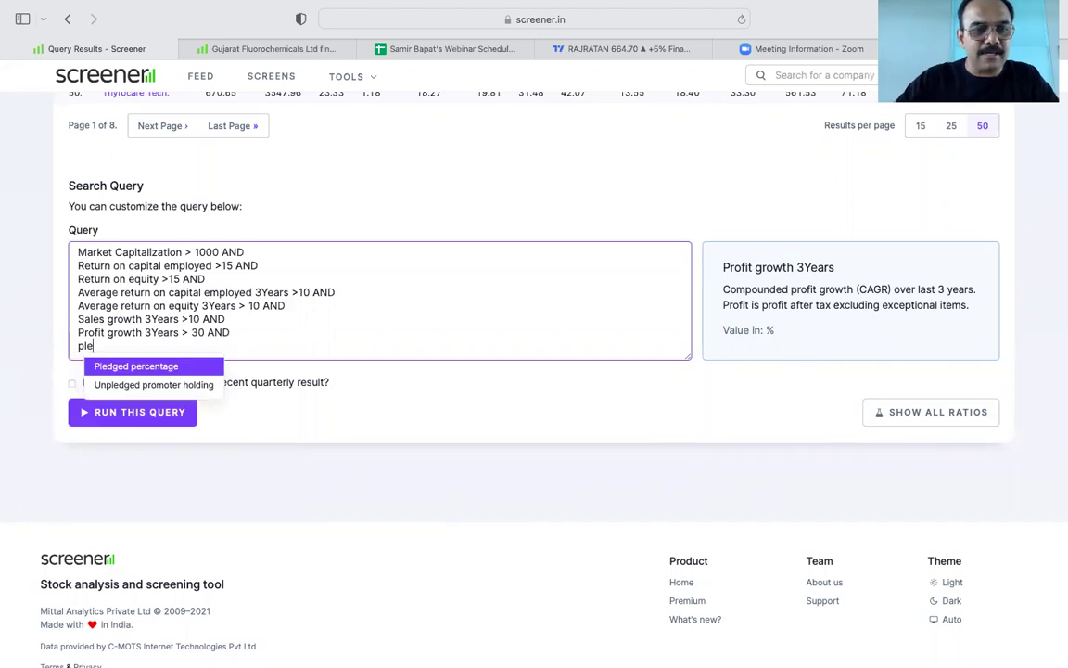
{"action": "key", "text": "Return"}
{"action": "type", "text": "=0"}
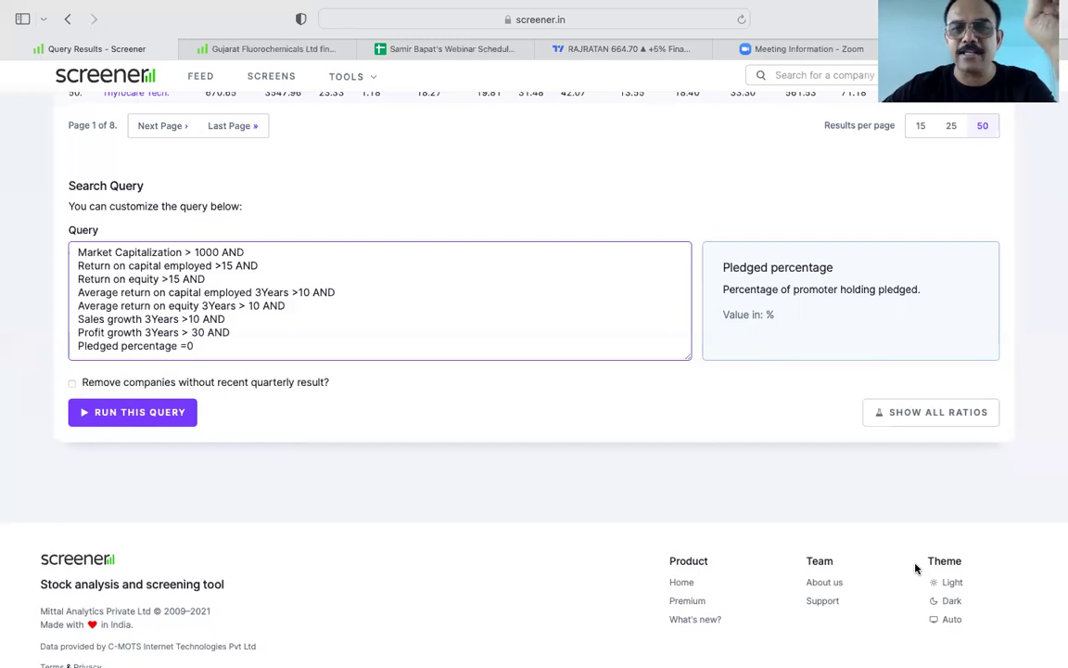
{"action": "left_click", "coordinate": [134, 413]}
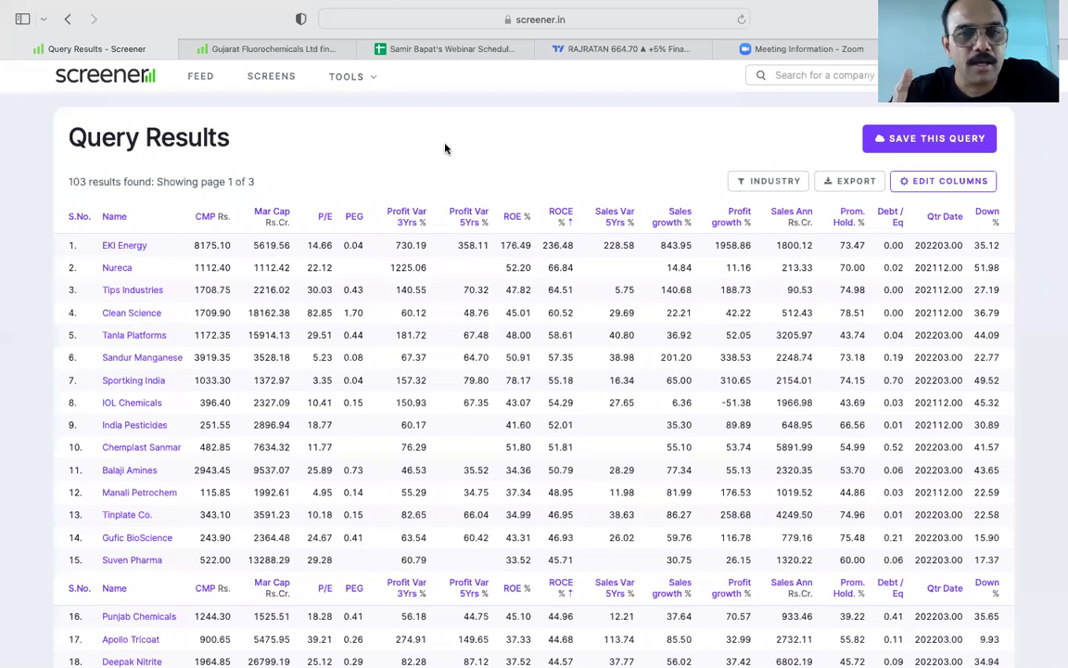
Review the query results, go back to the search query below them and select its whole text.
{"action": "scroll", "coordinate": [446, 149], "scroll_direction": "down", "scroll_amount": 15}
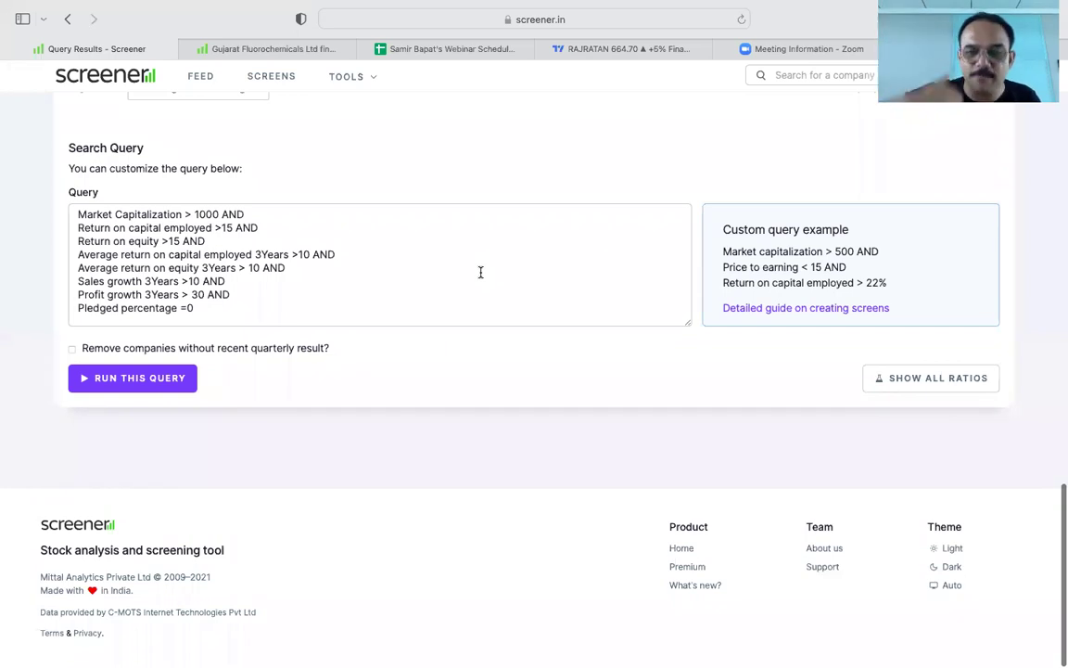
{"action": "key", "text": "super+Return"}
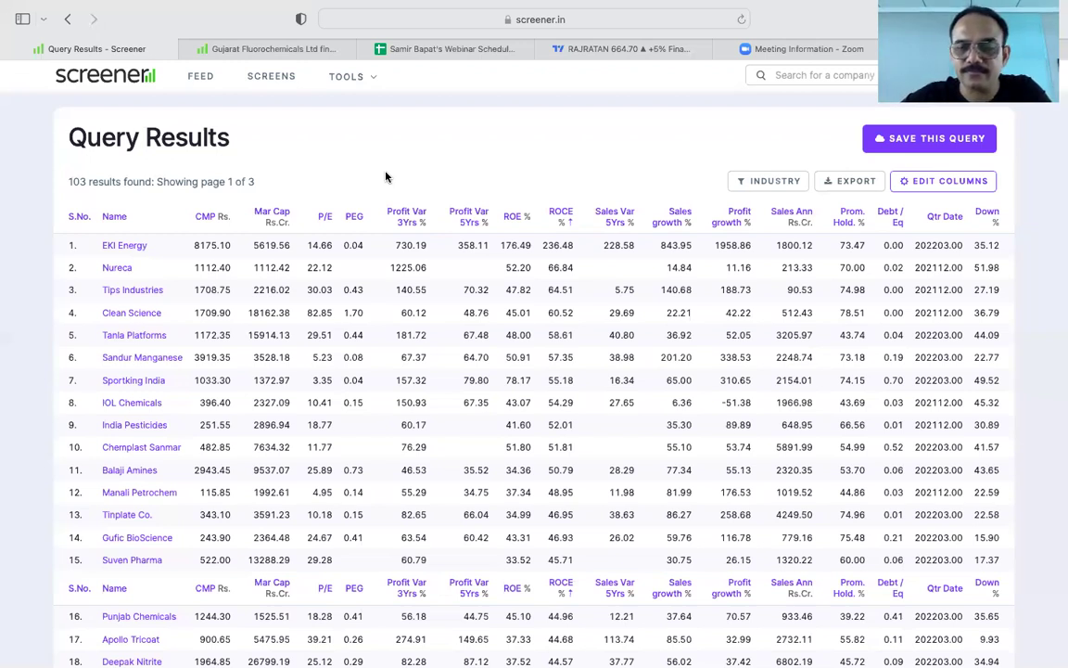
{"action": "scroll", "coordinate": [386, 177], "scroll_direction": "down", "scroll_amount": 20}
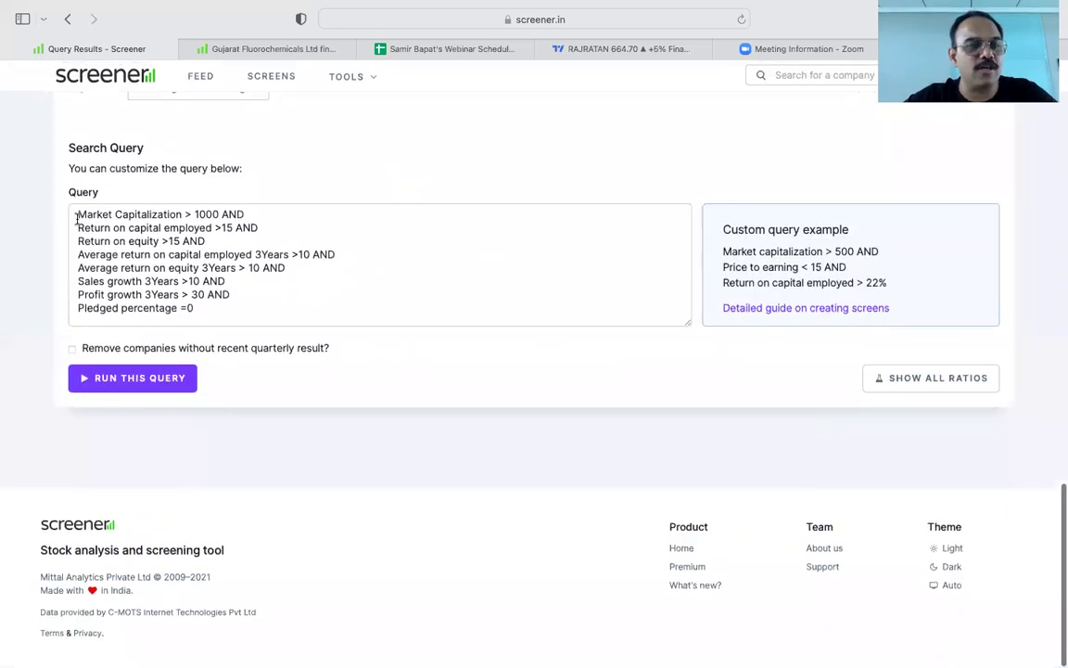
{"action": "left_click", "coordinate": [76, 207]}
{"action": "left_click_drag", "start_coordinate": [78, 214], "coordinate": [259, 327]}
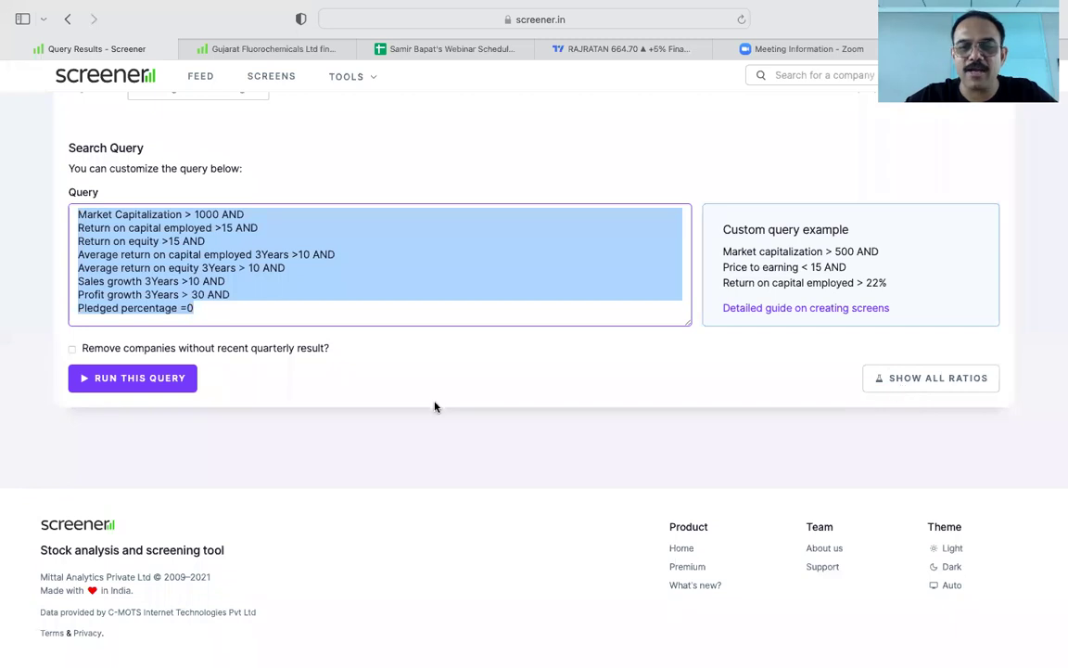
Sort the query results by company name from Z to A and browse the list to Rajratan Global.
{"action": "scroll", "coordinate": [434, 405], "scroll_direction": "up", "scroll_amount": 10}
{"action": "scroll", "coordinate": [434, 405], "scroll_direction": "up", "scroll_amount": 3}
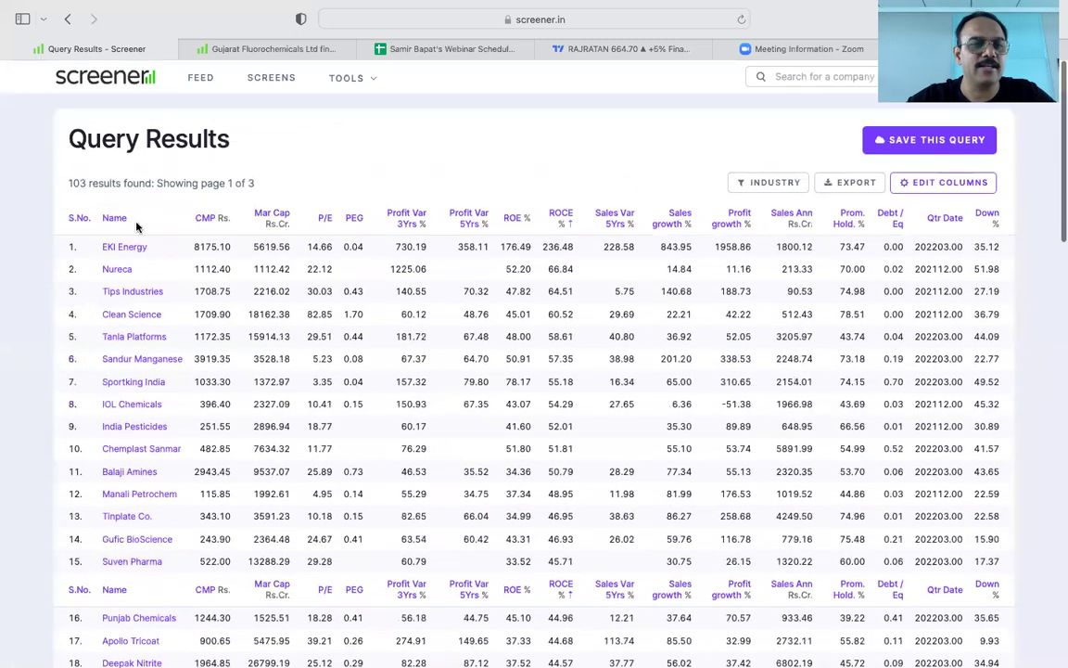
{"action": "left_click", "coordinate": [115, 216]}
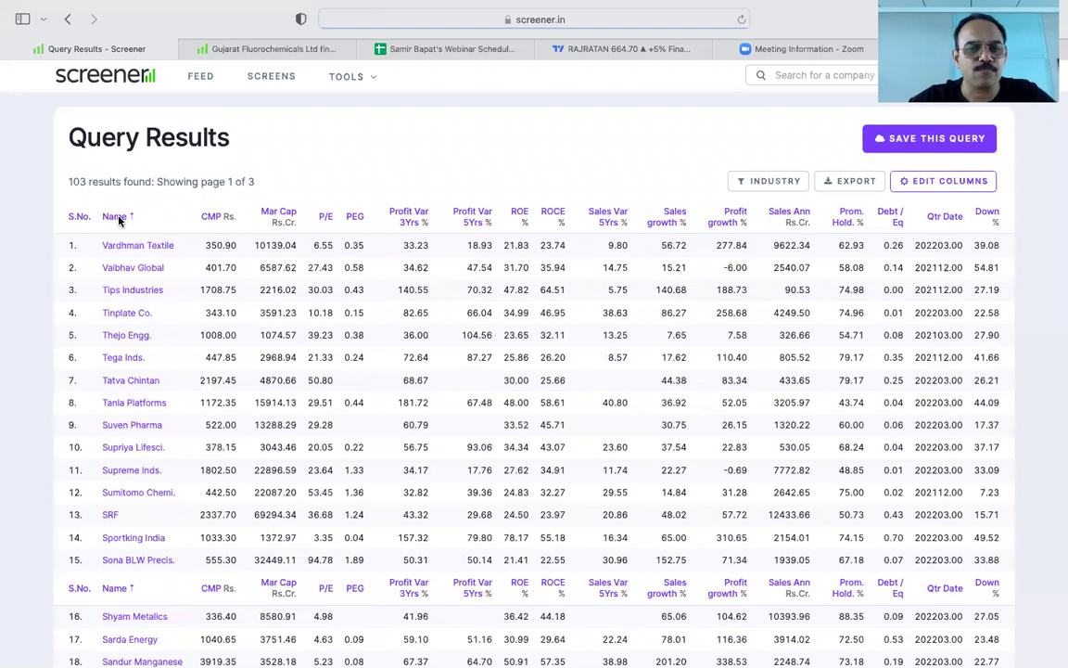
{"action": "scroll", "coordinate": [140, 340], "scroll_direction": "down", "scroll_amount": 5}
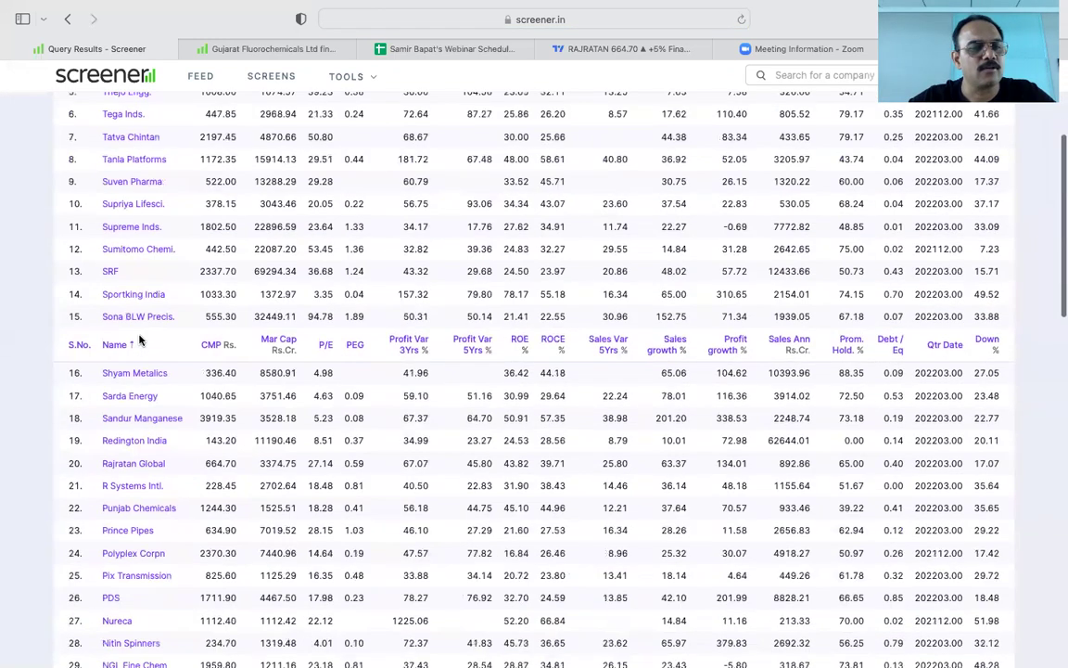
{"action": "scroll", "coordinate": [141, 341], "scroll_direction": "down", "scroll_amount": 1}
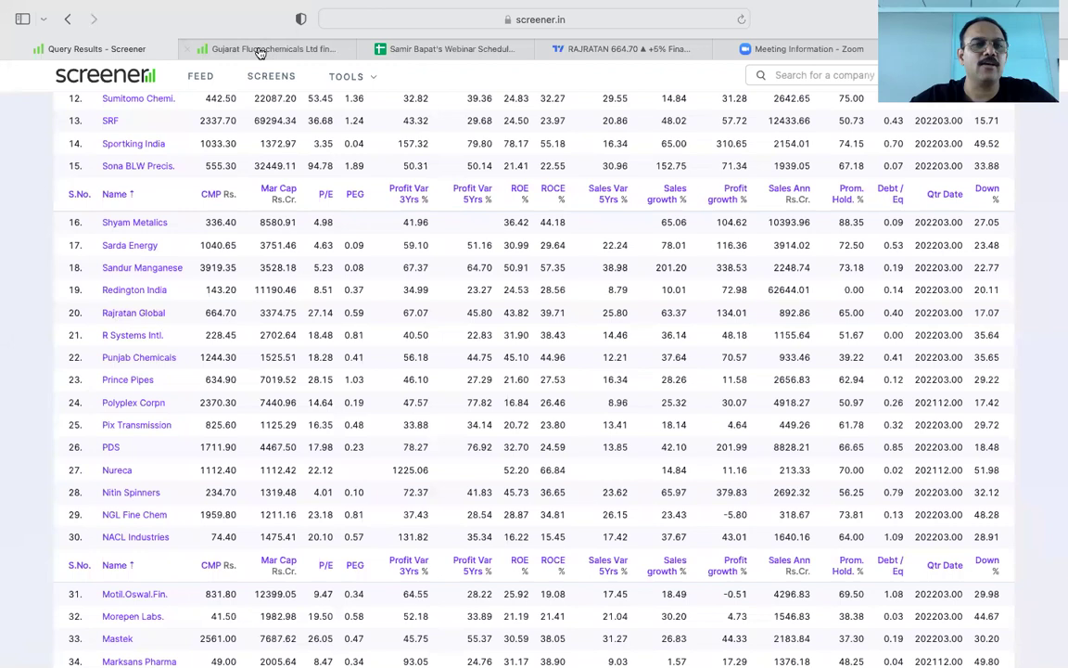
Switch to TradingView and view the RAJRATAN daily chart back to mid-2020.
{"action": "left_click", "coordinate": [655, 49]}
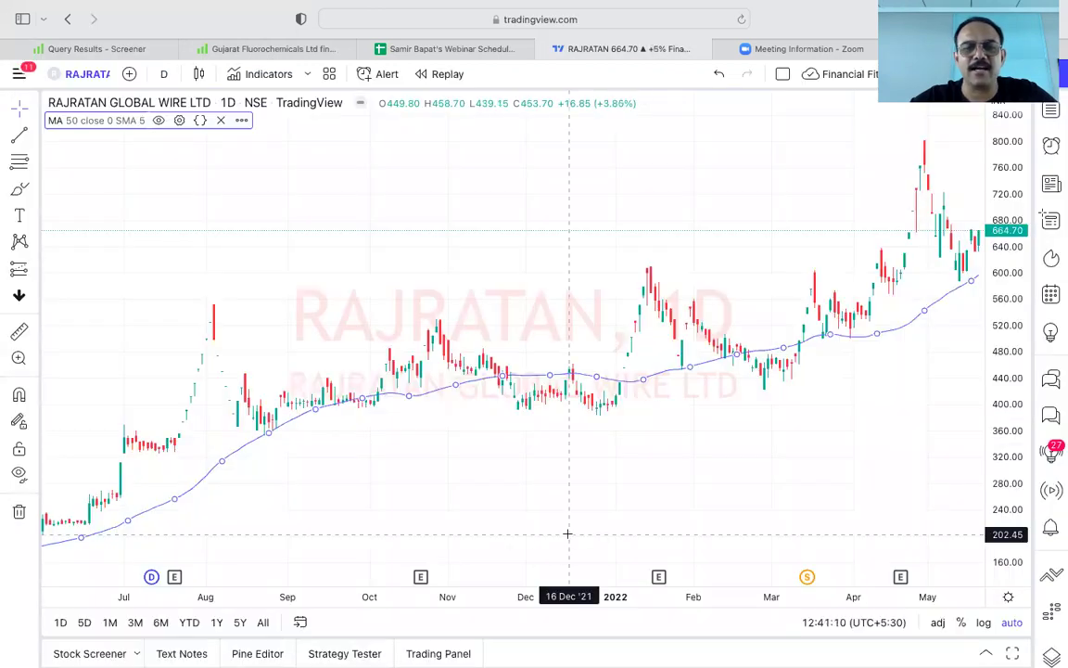
{"action": "scroll", "coordinate": [675, 429], "scroll_direction": "down", "scroll_amount": 6}
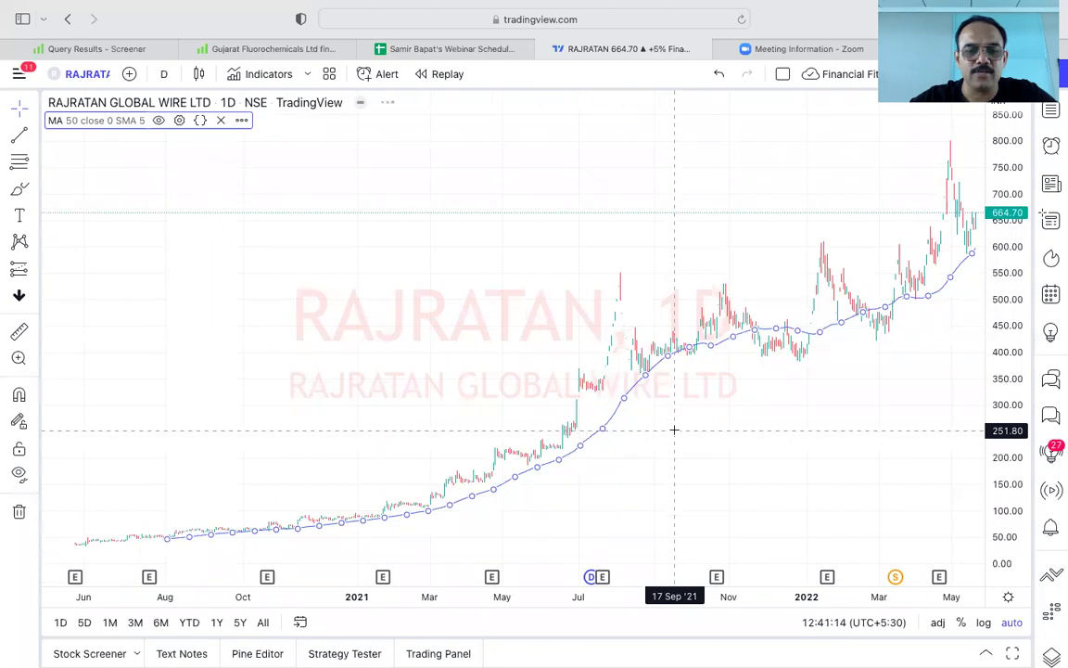
{"action": "scroll", "coordinate": [675, 430], "scroll_direction": "down", "scroll_amount": 3}
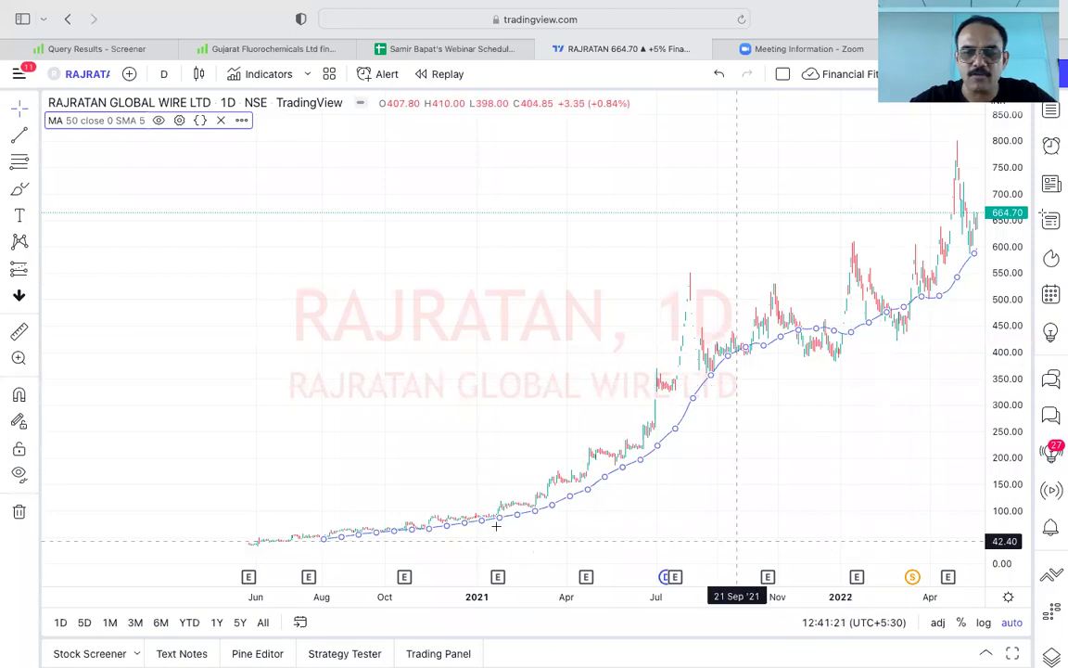
Mark the RAJRATAN chart with a cross line at 13 Jan '21 and 90.20 and a second one beside the latest candle at 667.75.
{"action": "left_click", "coordinate": [442, 538]}
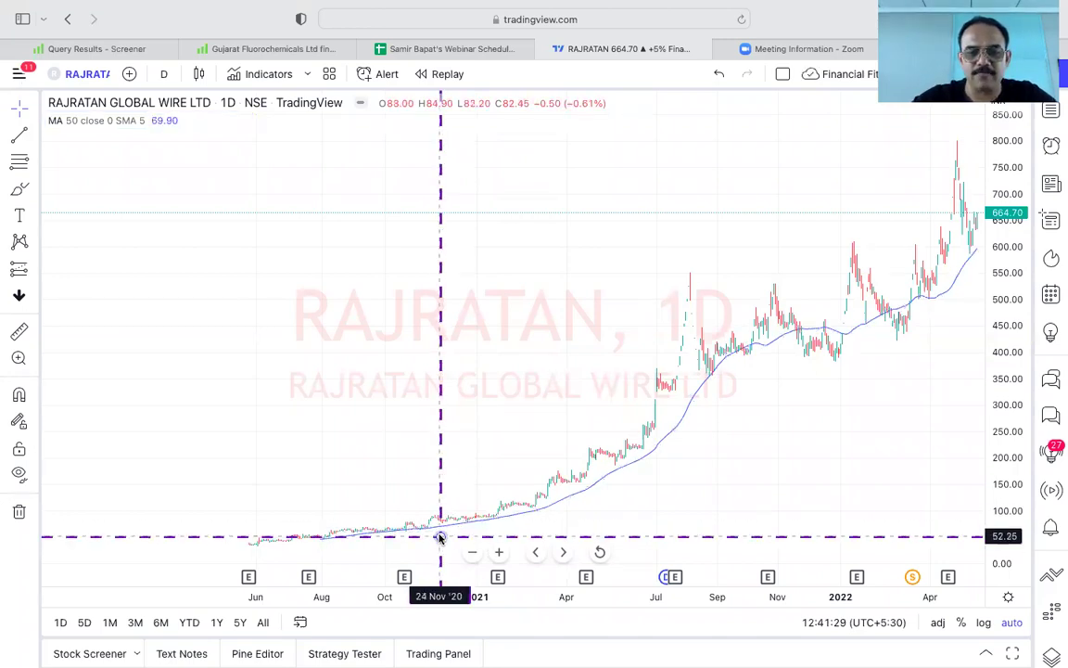
{"action": "left_click", "coordinate": [439, 527]}
{"action": "left_click_drag", "start_coordinate": [440, 527], "coordinate": [440, 526]}
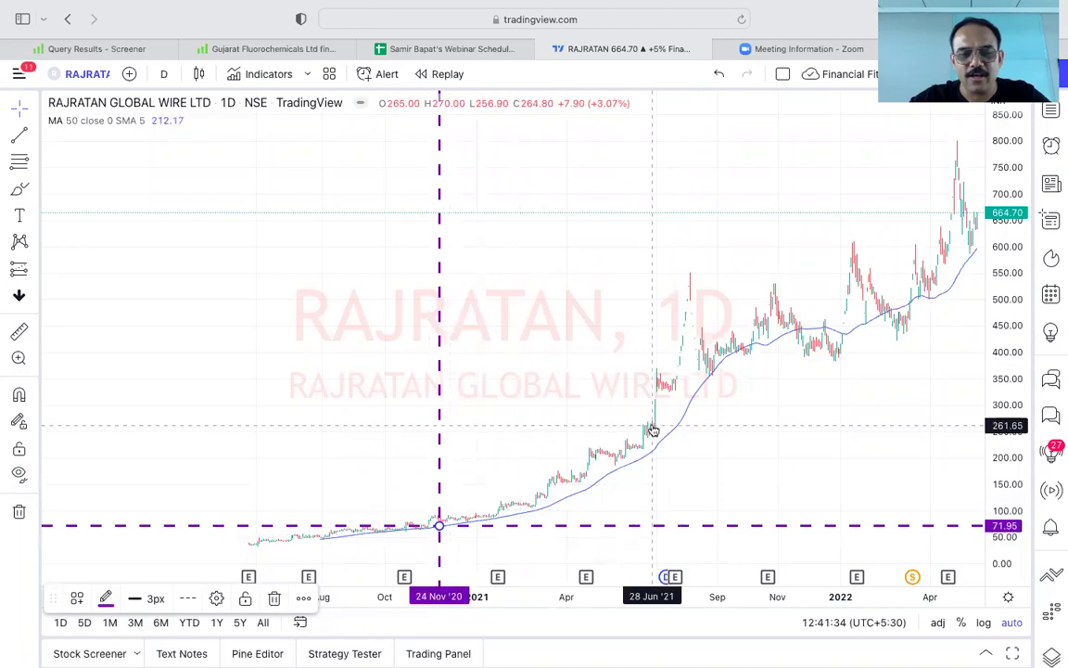
{"action": "left_click_drag", "start_coordinate": [439, 526], "coordinate": [439, 524]}
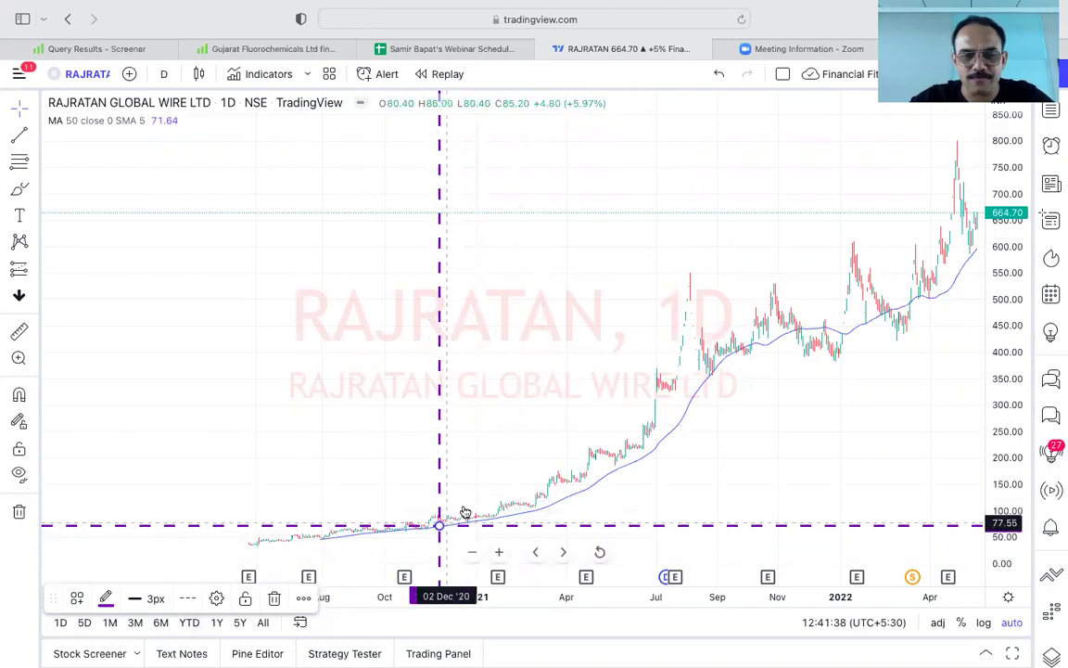
{"action": "left_click_drag", "start_coordinate": [442, 527], "coordinate": [491, 515]}
{"action": "scroll", "coordinate": [632, 453], "scroll_direction": "right", "scroll_amount": 5}
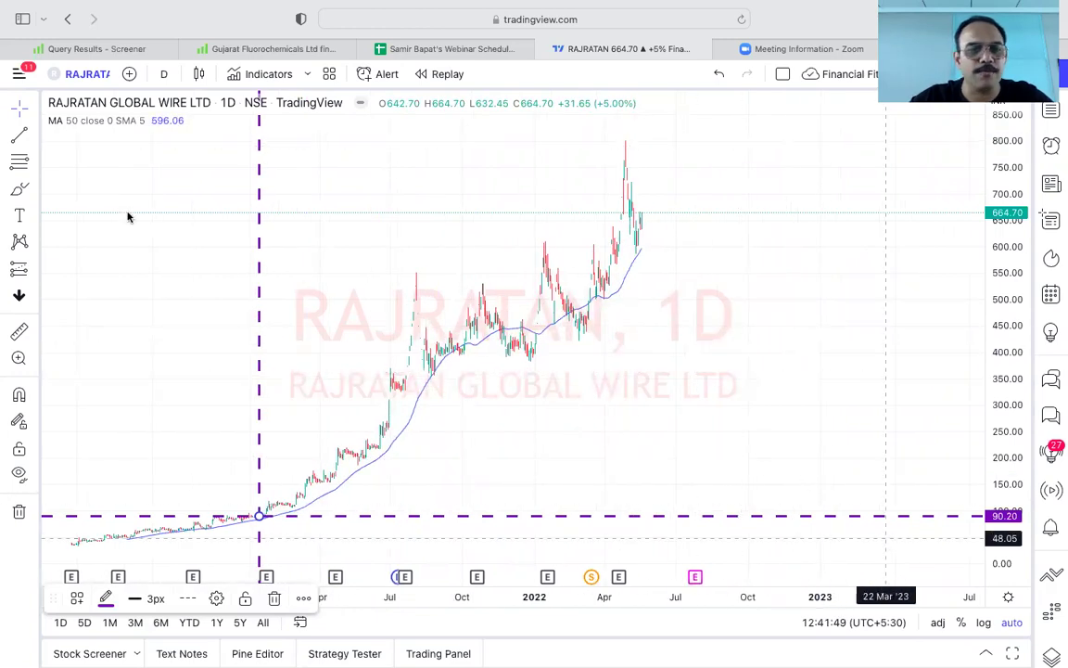
{"action": "left_click", "coordinate": [646, 217]}
{"action": "key", "text": "alt+c"}
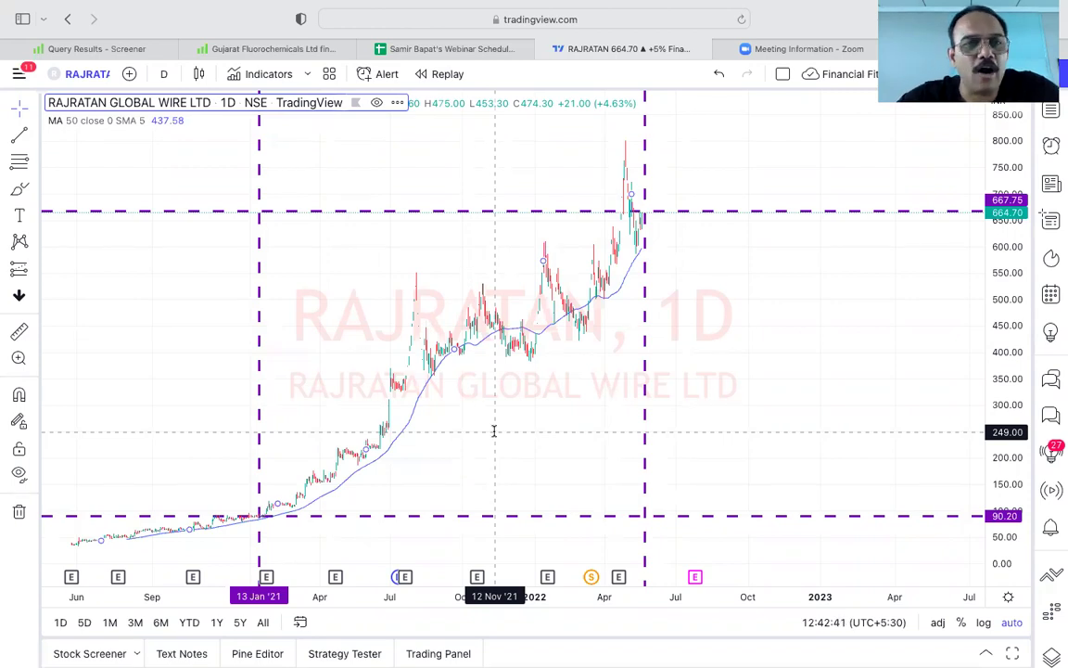
Switch back to the Screener results, sort them by company name from A to Z and browse to Deepak Nitrite.
{"action": "left_click", "coordinate": [114, 48]}
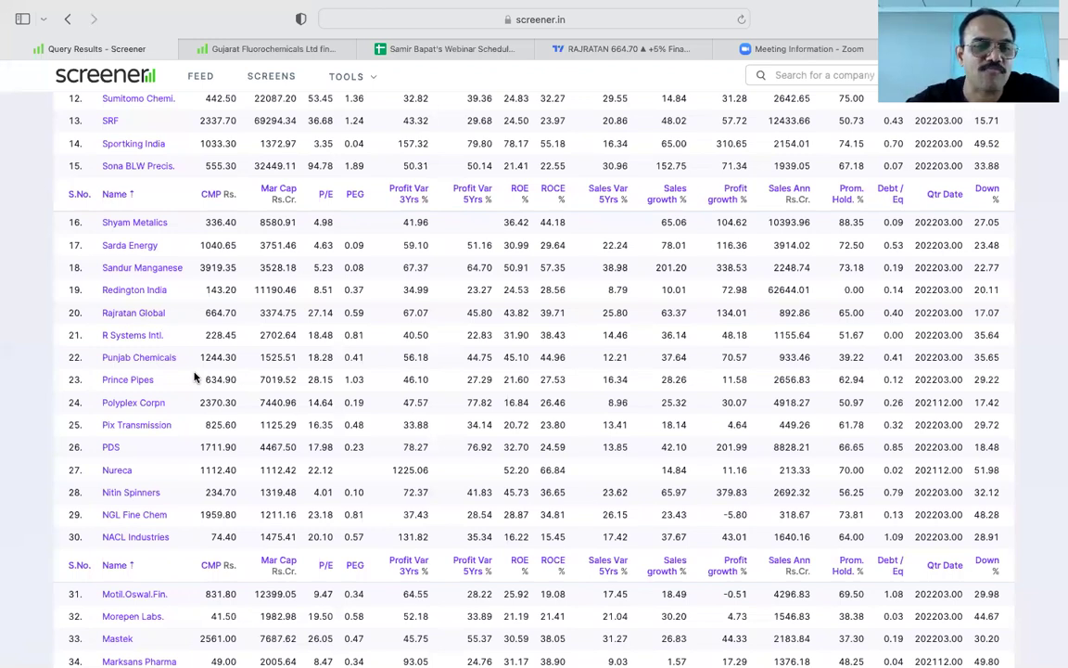
{"action": "scroll", "coordinate": [195, 377], "scroll_direction": "up", "scroll_amount": 5}
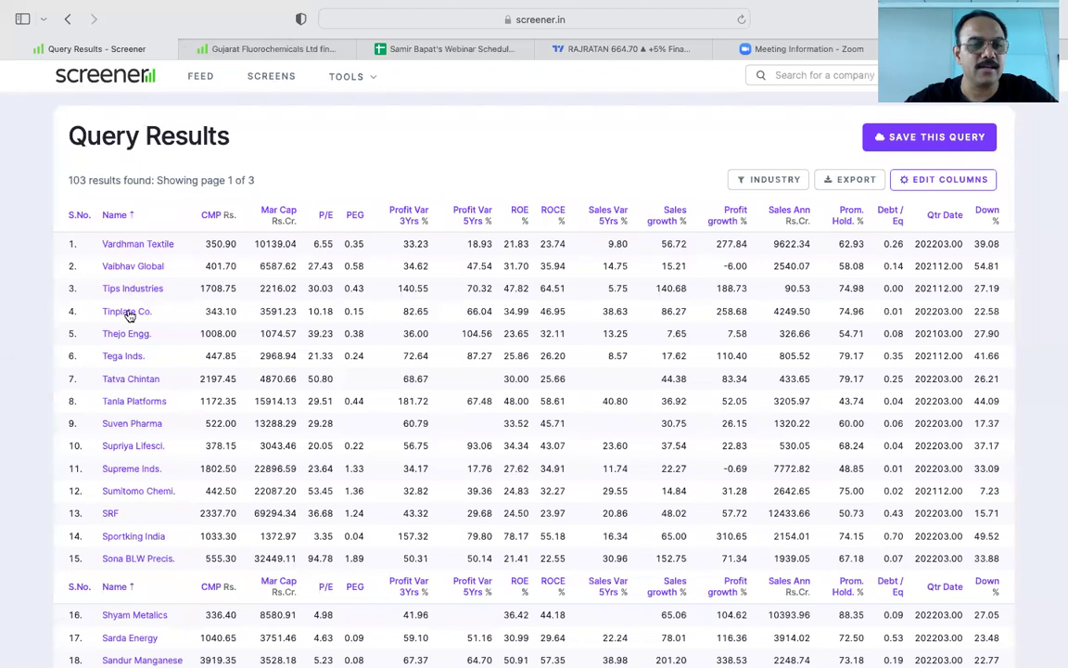
{"action": "scroll", "coordinate": [121, 420], "scroll_direction": "up", "scroll_amount": 1}
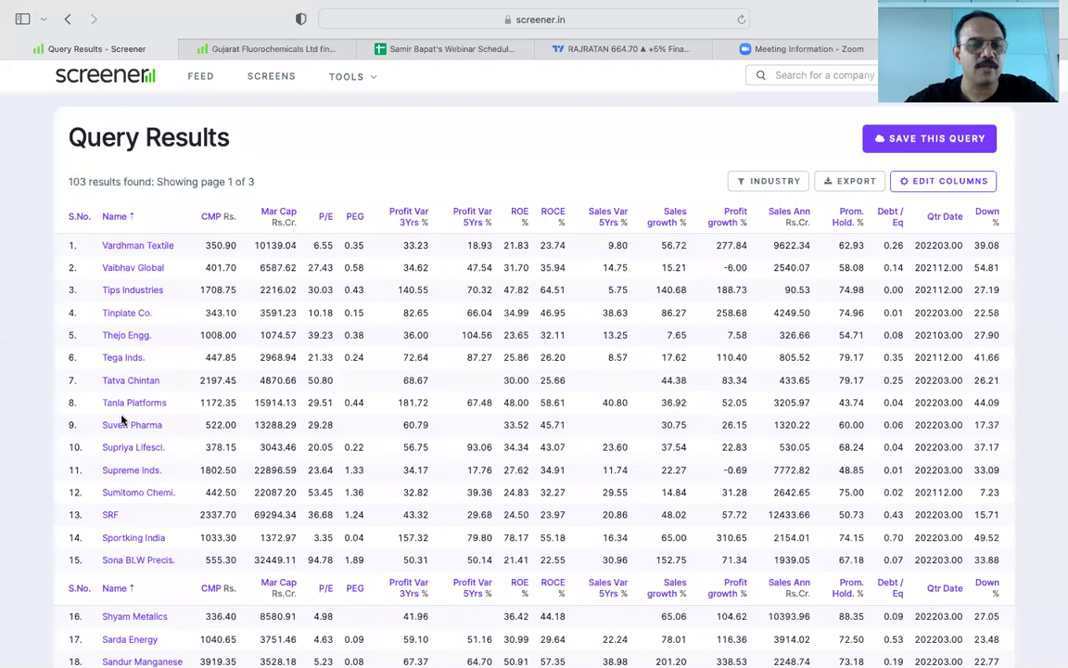
{"action": "scroll", "coordinate": [121, 420], "scroll_direction": "down", "scroll_amount": 8}
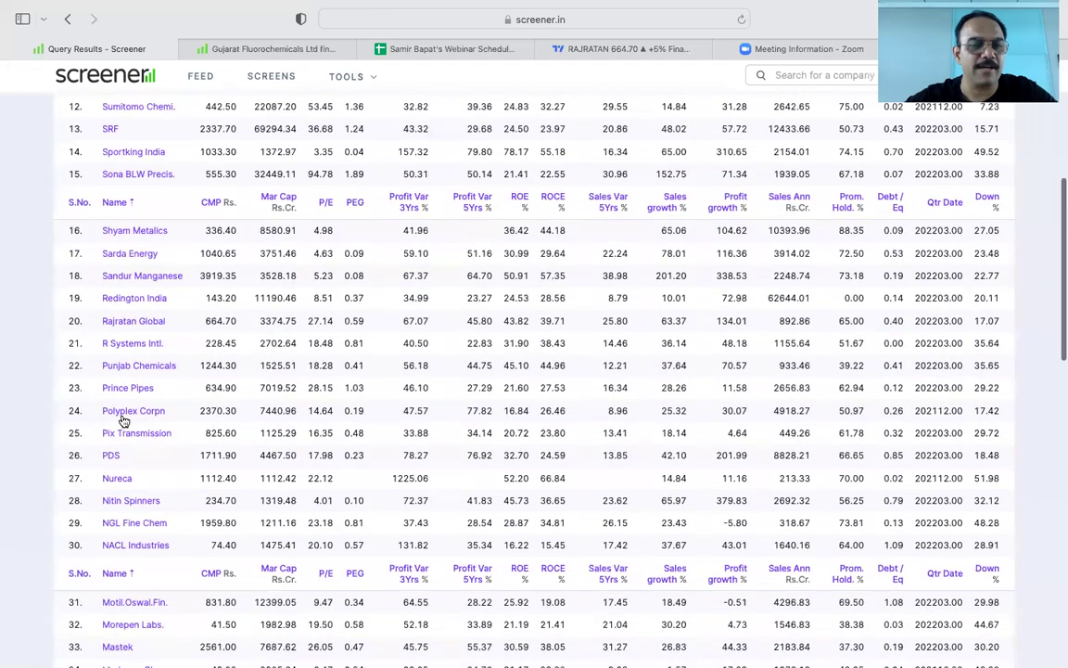
{"action": "scroll", "coordinate": [121, 420], "scroll_direction": "up", "scroll_amount": 8}
{"action": "left_click", "coordinate": [116, 216]}
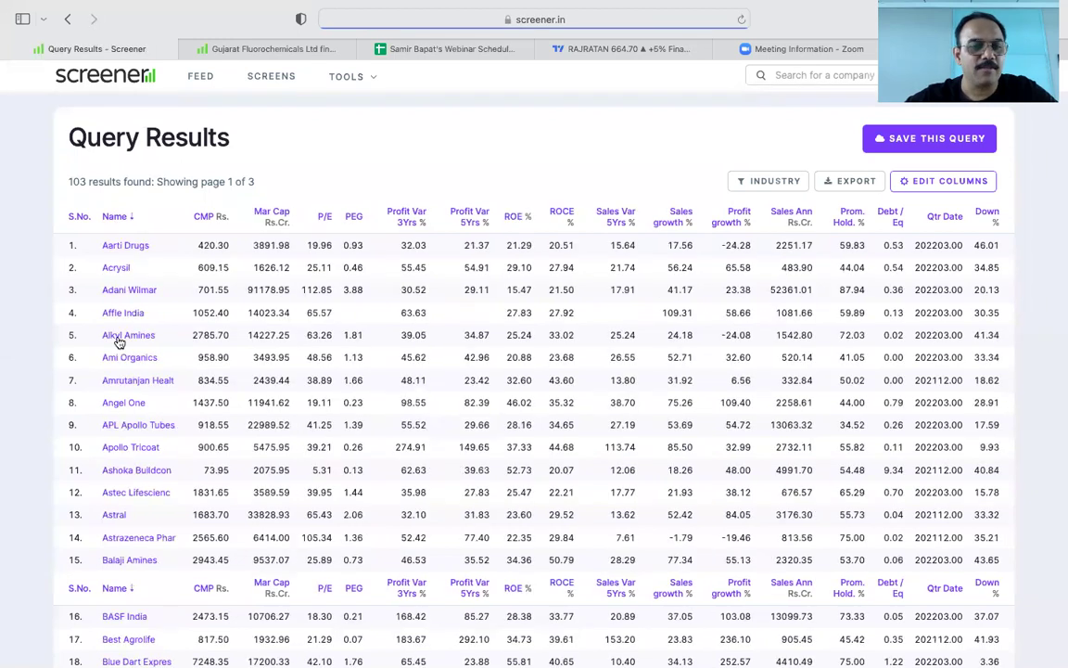
{"action": "scroll", "coordinate": [119, 342], "scroll_direction": "down", "scroll_amount": 5}
{"action": "scroll", "coordinate": [118, 342], "scroll_direction": "down", "scroll_amount": 6}
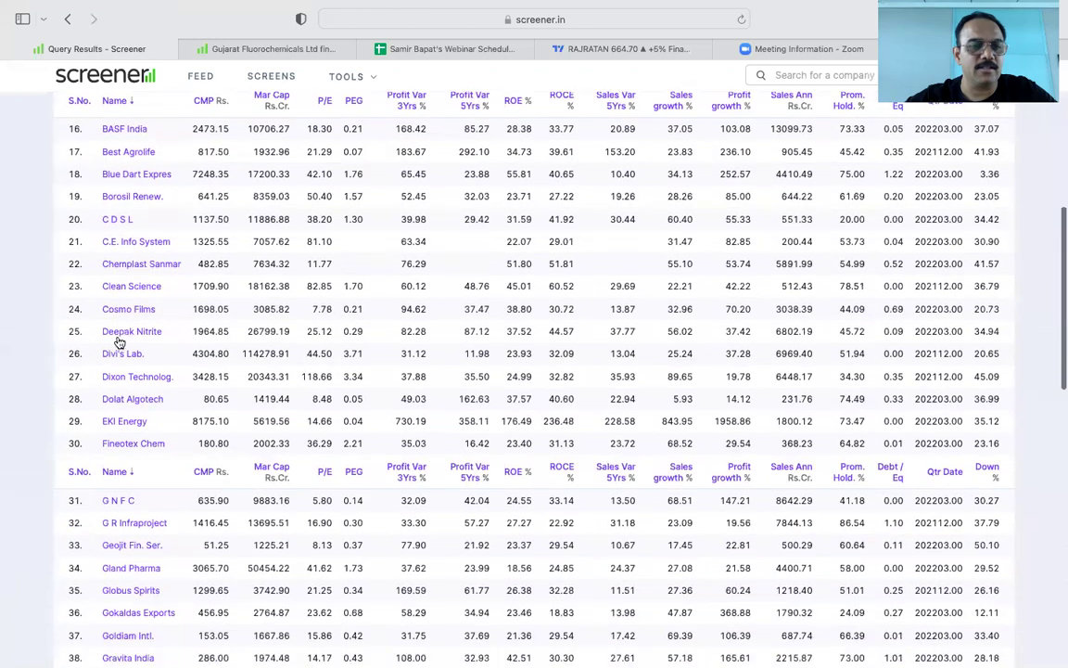
{"action": "scroll", "coordinate": [119, 342], "scroll_direction": "down", "scroll_amount": 1}
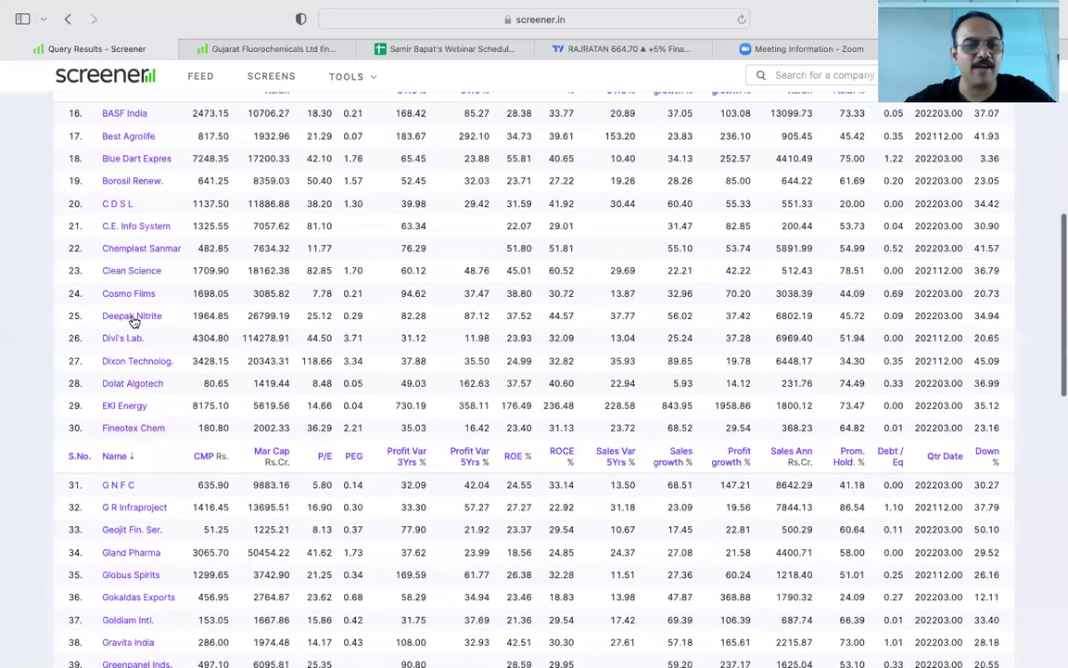
Switch to TradingView and load the DEEPAK NITRITE daily chart in place of RAJRATAN.
{"action": "left_click", "coordinate": [640, 48]}
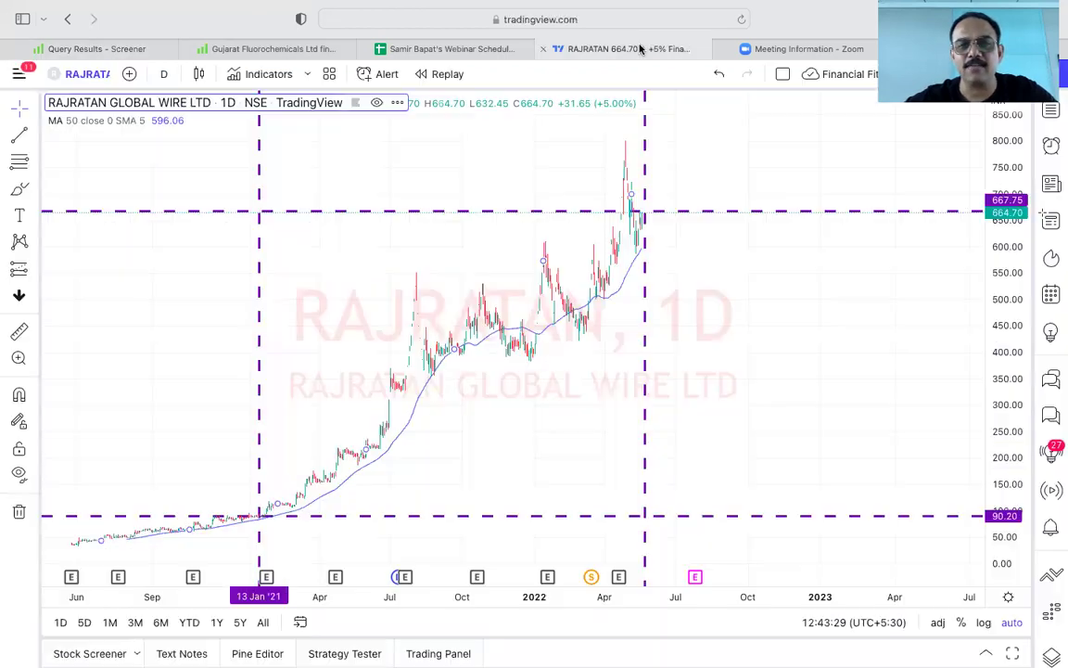
{"action": "left_click", "coordinate": [94, 75]}
{"action": "type", "text": "DEEPAK"}
{"action": "key", "text": "Down"}
{"action": "key", "text": "Return"}
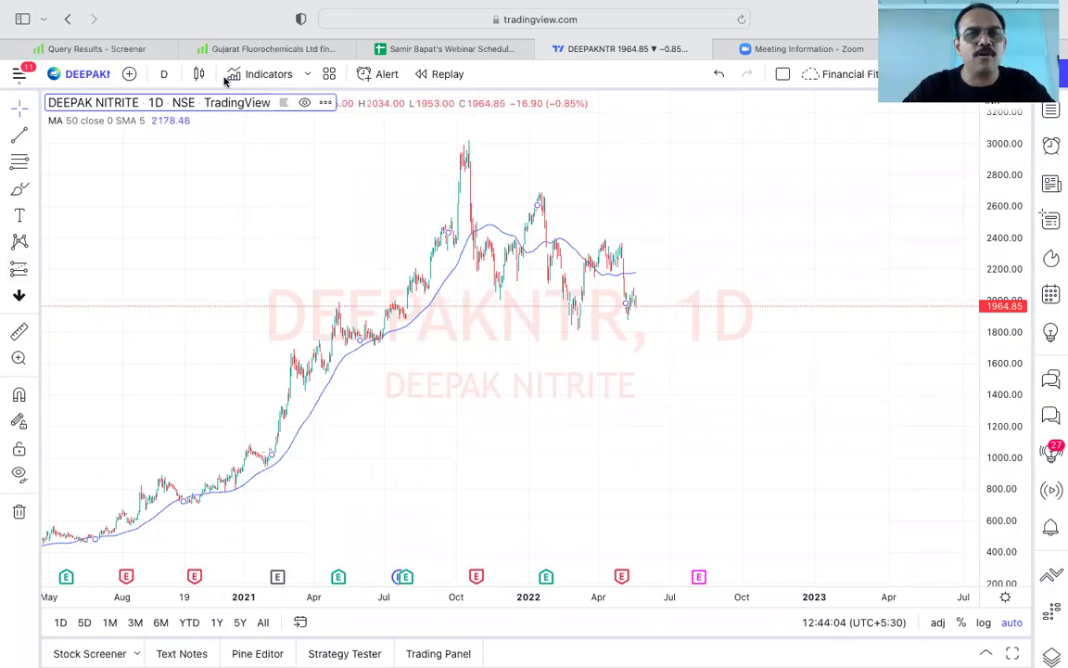
Recheck the Screener results, then switch to Keynote and open slide 70, Science of Analysis - Shortlisting a good Stock.
{"action": "left_click", "coordinate": [137, 52]}
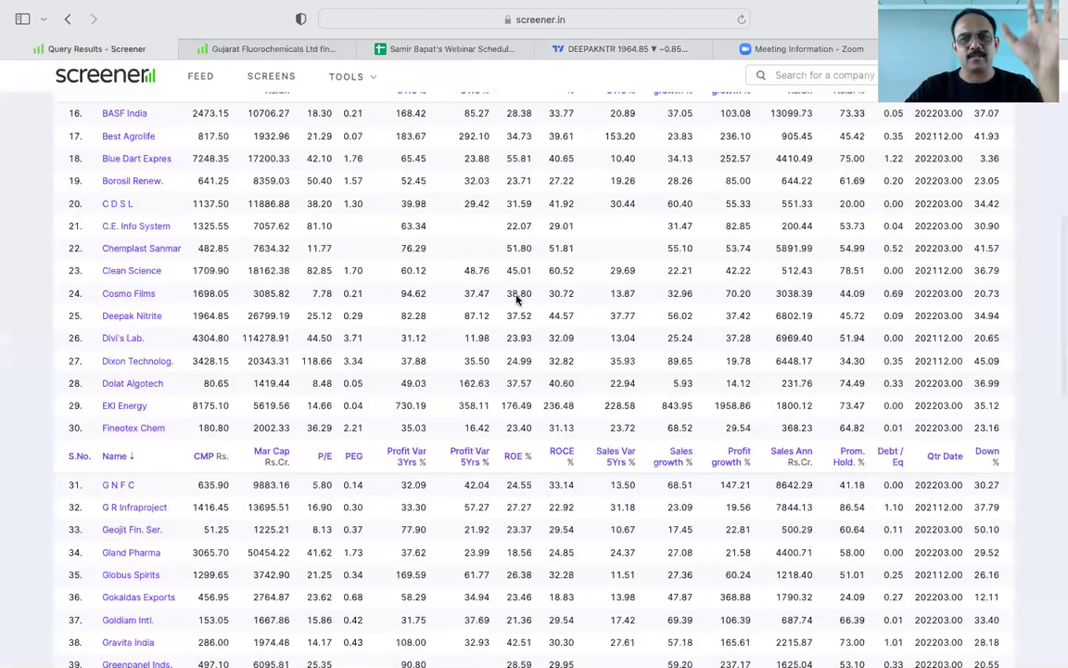
{"action": "scroll", "coordinate": [635, 202], "scroll_direction": "up", "scroll_amount": 10}
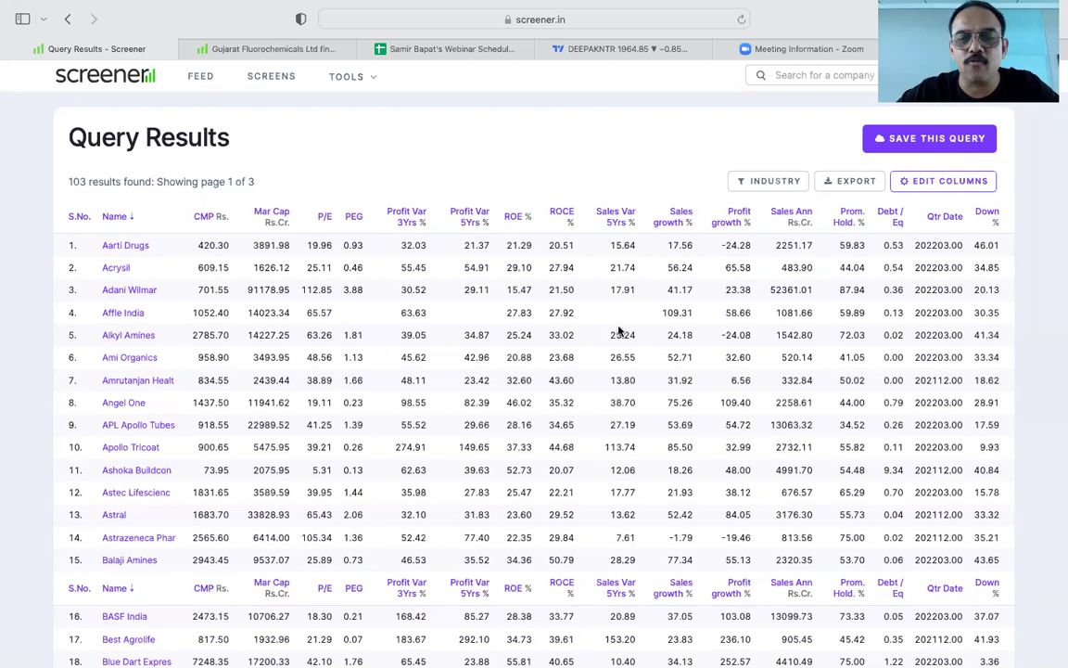
{"action": "key", "text": "super+Tab"}
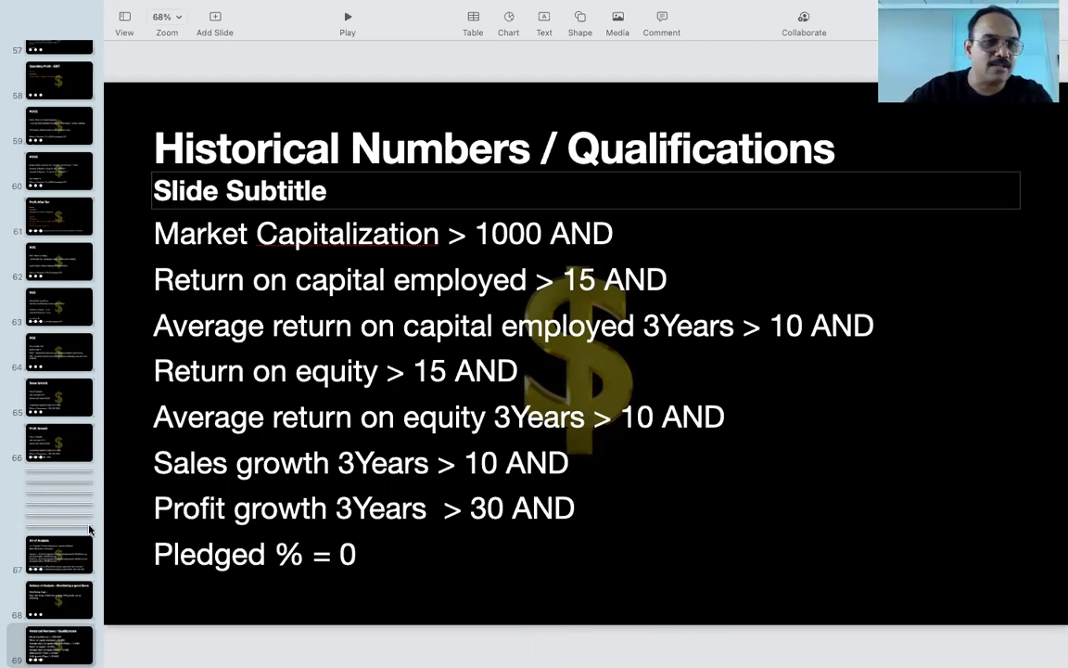
{"action": "scroll", "coordinate": [55, 353], "scroll_direction": "down", "scroll_amount": 3}
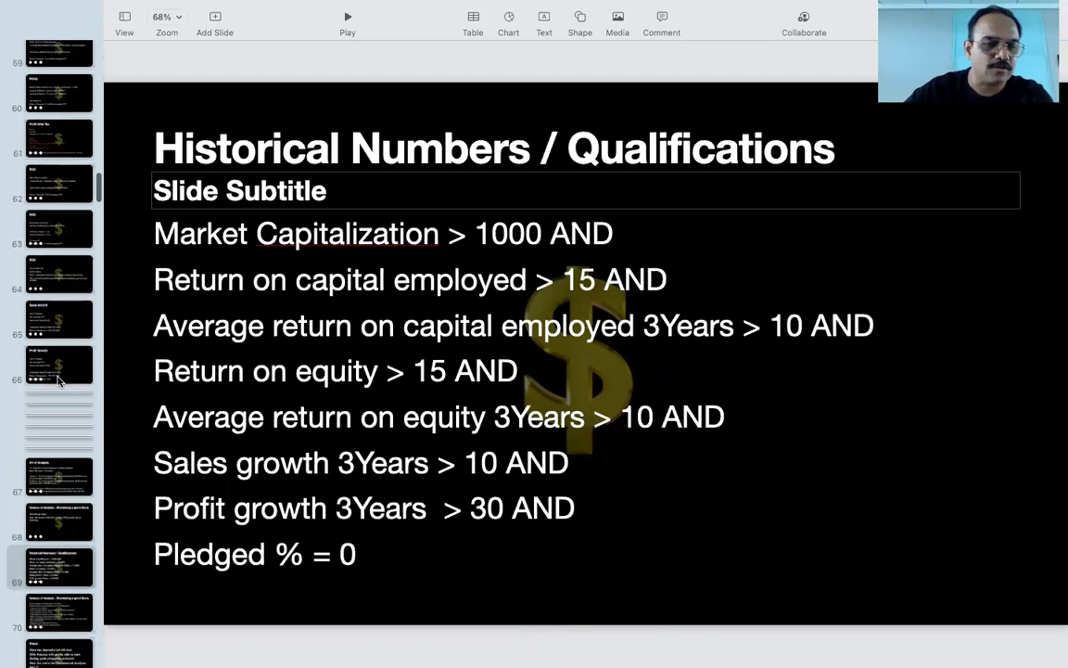
{"action": "left_click", "coordinate": [65, 615]}
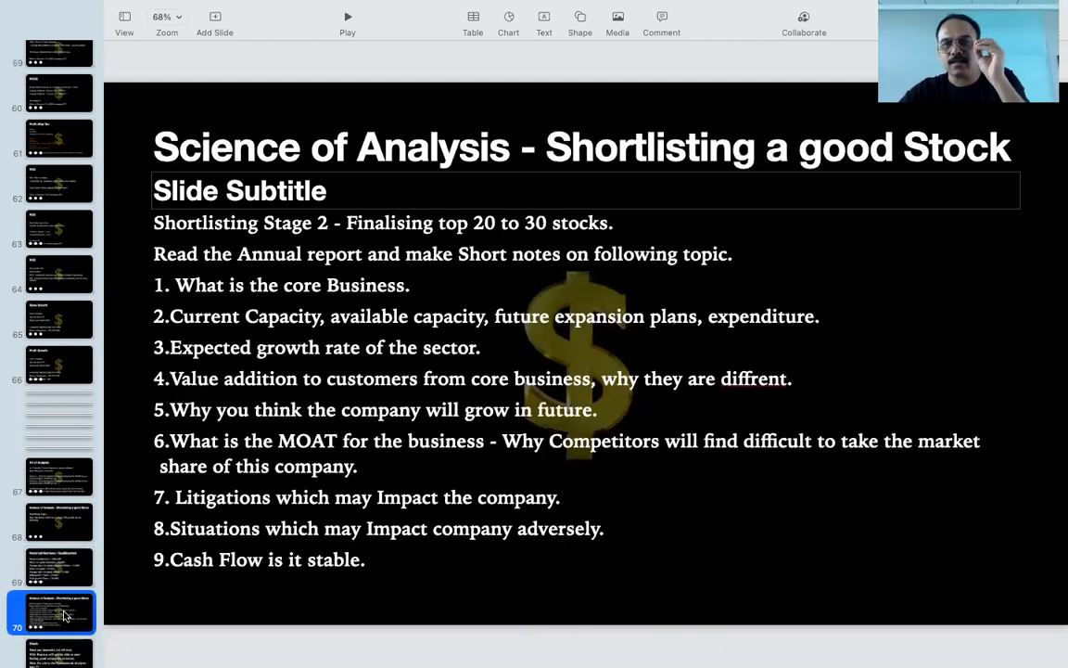